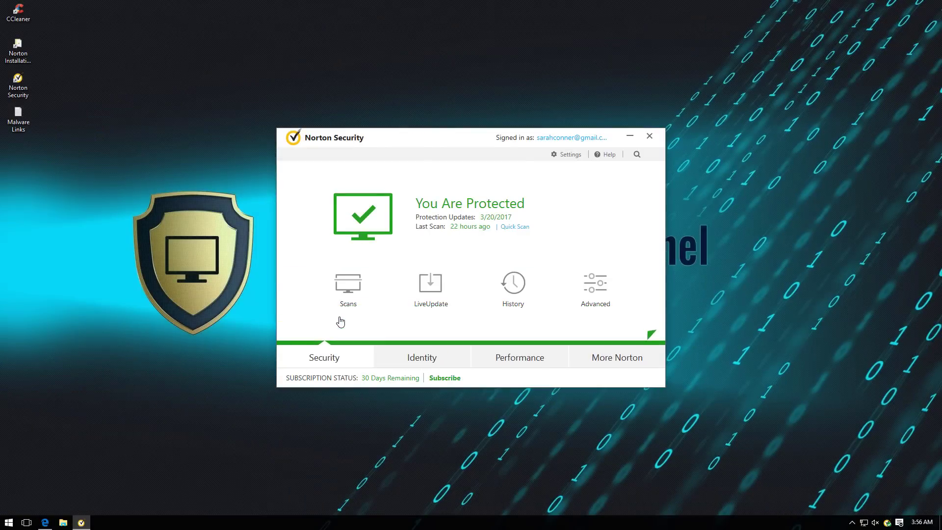
# - Run LiveUpdate until the definitions are completed, dismiss the summary, and close Norton Security
pyautogui.click(425, 303)
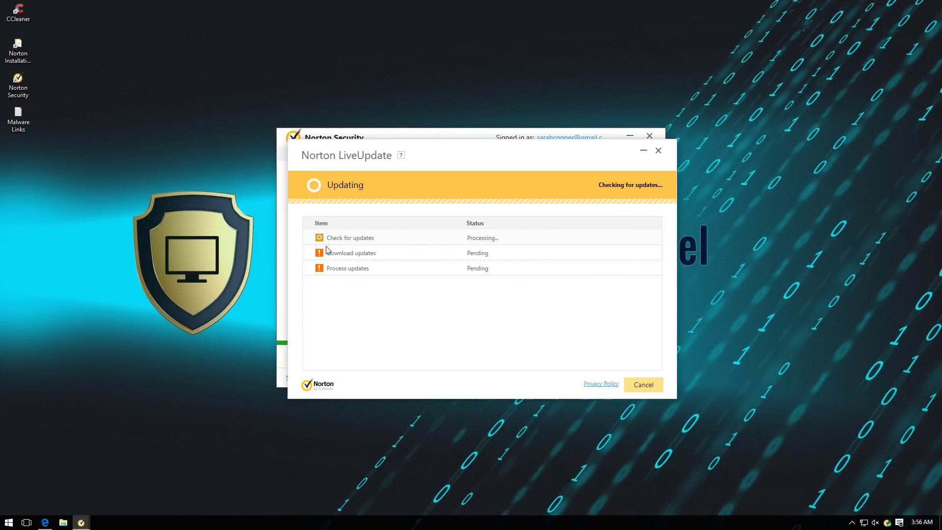
pyautogui.click(382, 140)
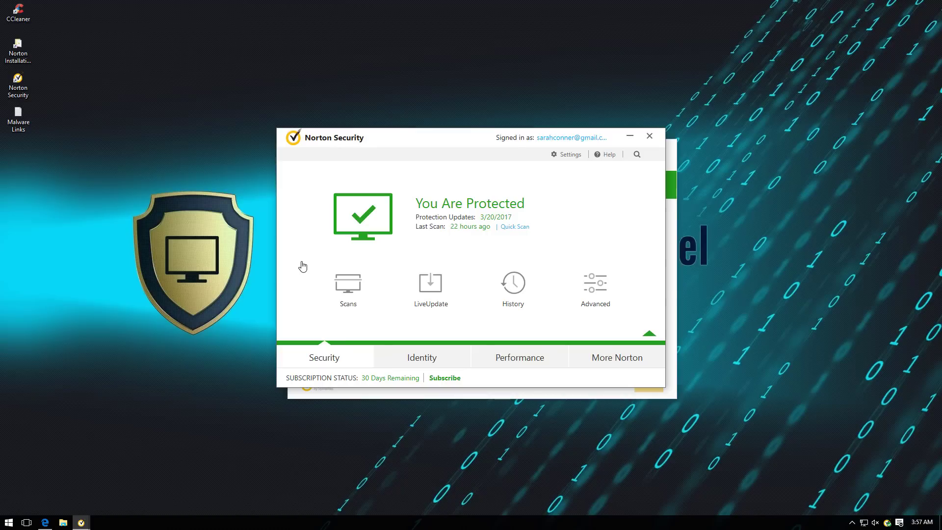
pyautogui.click(675, 224)
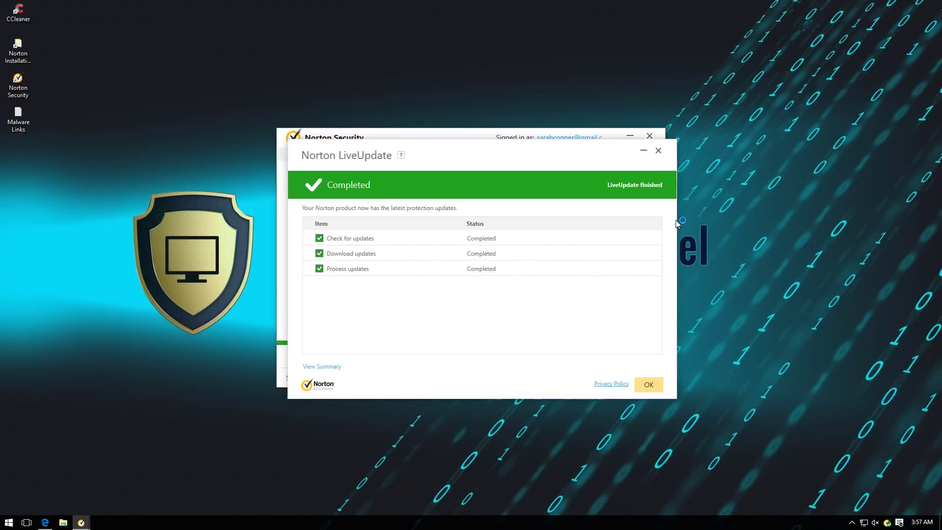
pyautogui.click(642, 386)
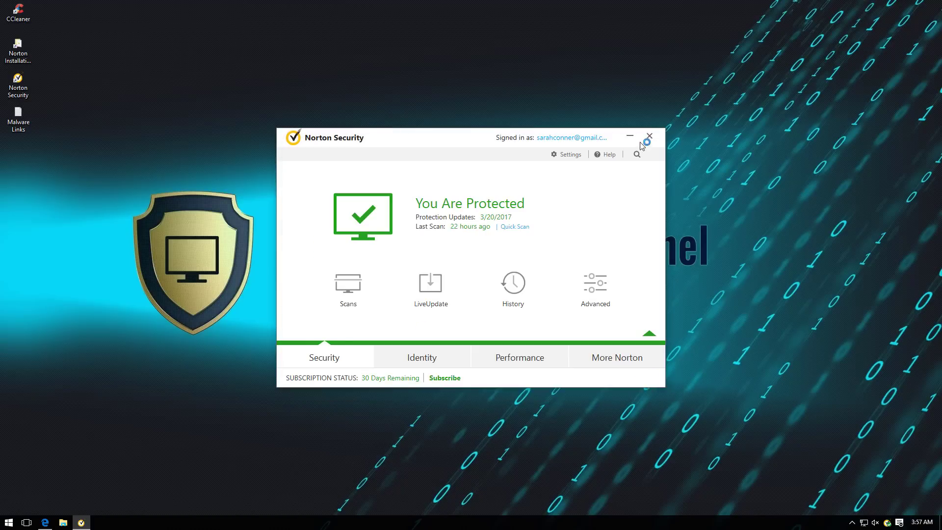
pyautogui.click(649, 137)
# - Open the Malware Links list and a new Edge tab, placing the list beside the browser
pyautogui.doubleClick(25, 121)
pyautogui.click(45, 522)
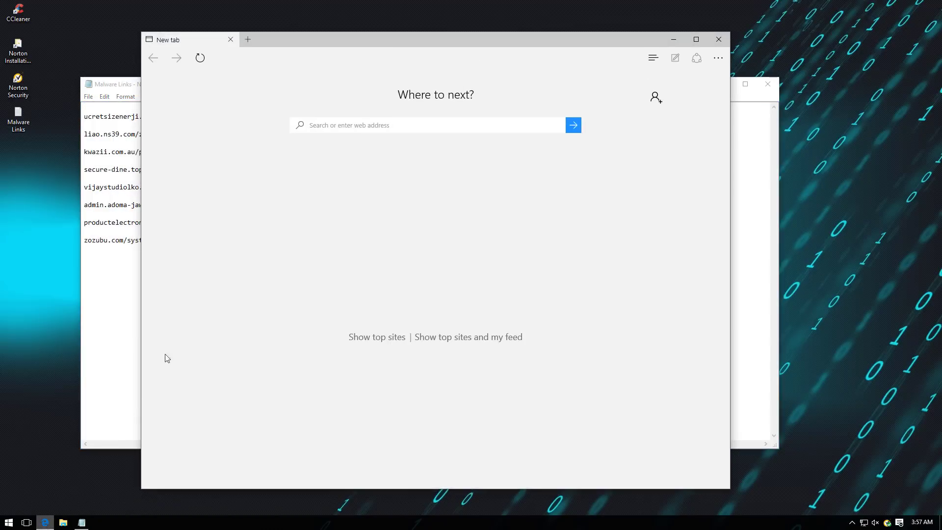
pyautogui.click(120, 84)
pyautogui.moveTo(134, 86); pyautogui.dragTo(275, 94)
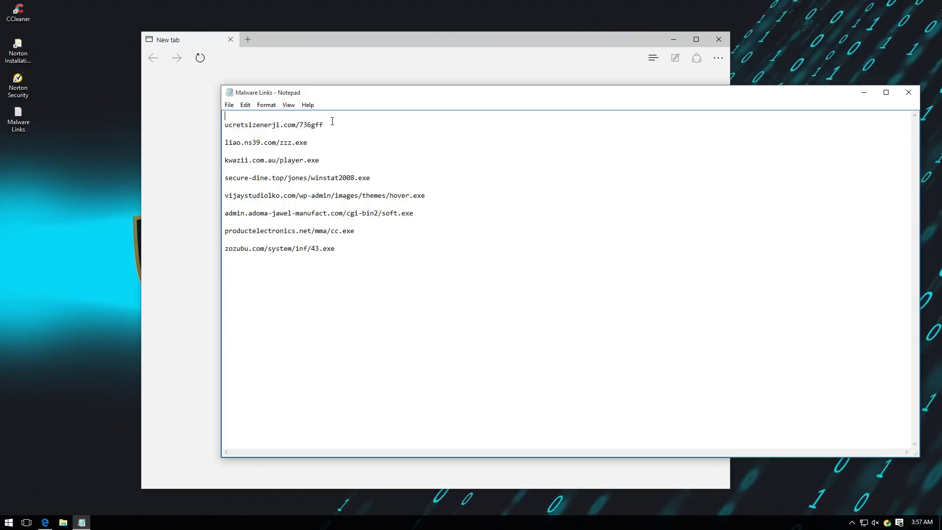
# - Load ucretsizenerji.com/736gff in Edge and close the garbled 736gff text file
pyautogui.moveTo(332, 125); pyautogui.dragTo(225, 125)
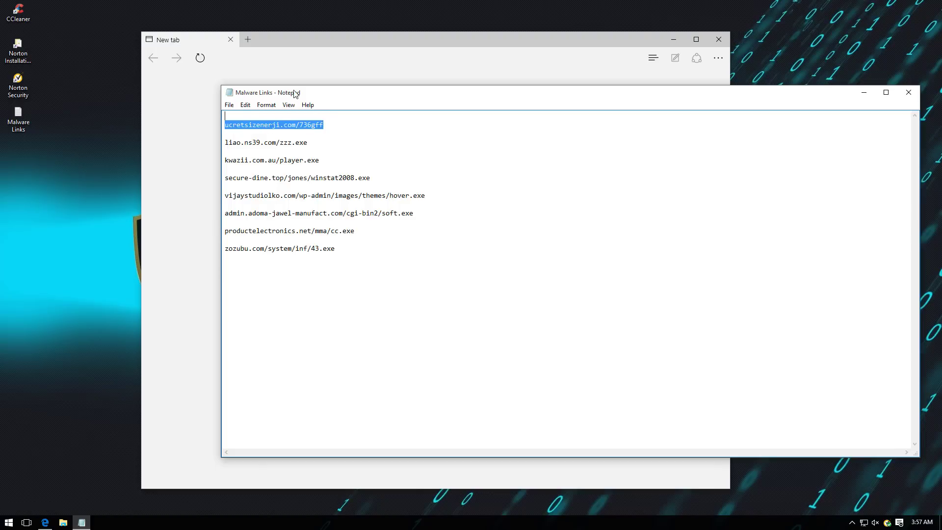
pyautogui.click(282, 54)
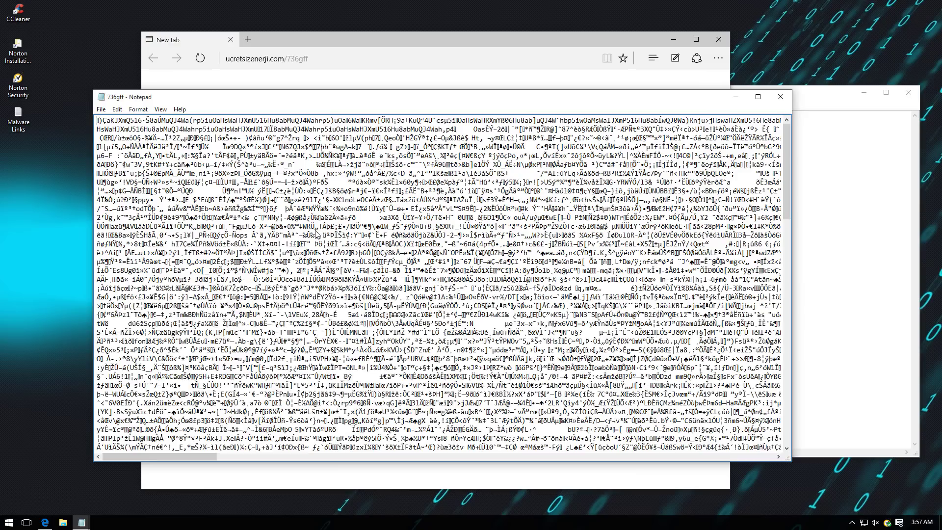
pyautogui.click(788, 103)
# - Copy the liao.ns39.com/zzz.exe link into Edge's address bar and load it
pyautogui.click(787, 184)
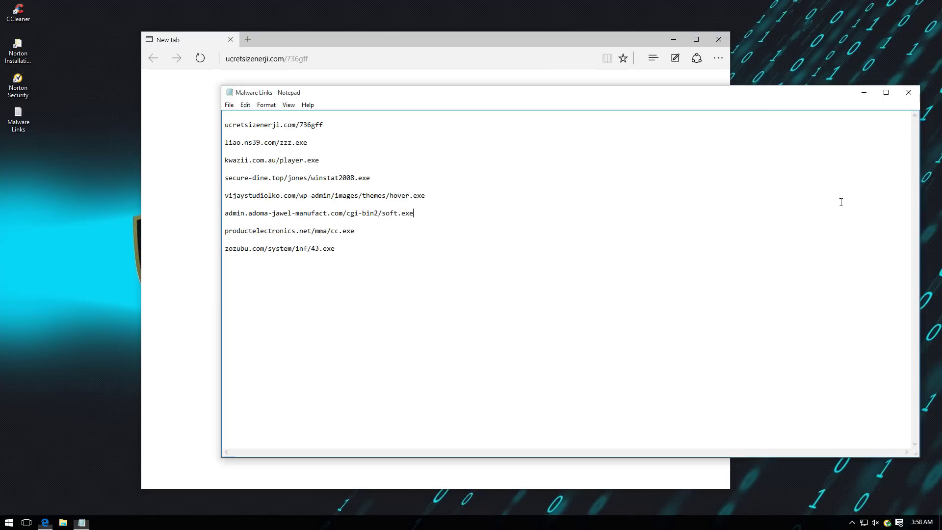
pyautogui.click(524, 145)
pyautogui.hotkey('shift', 'Home')
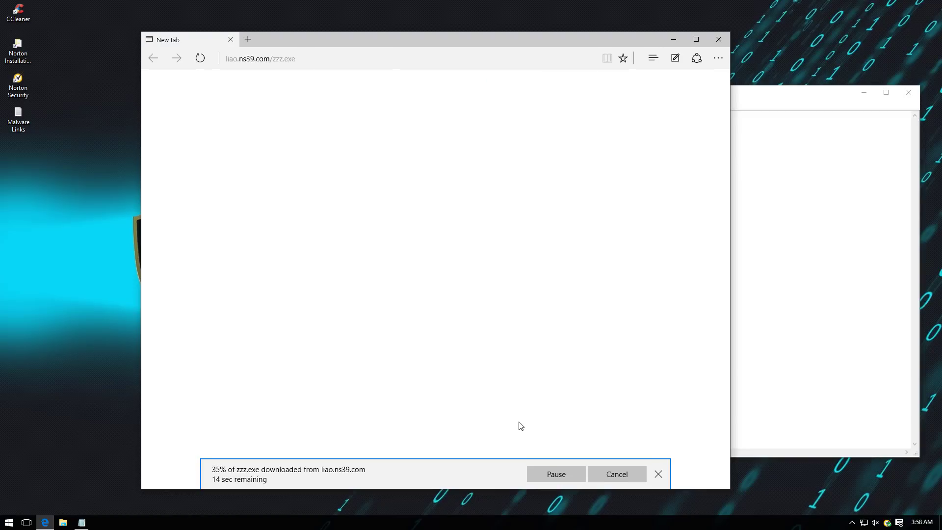
pyautogui.click(754, 258)
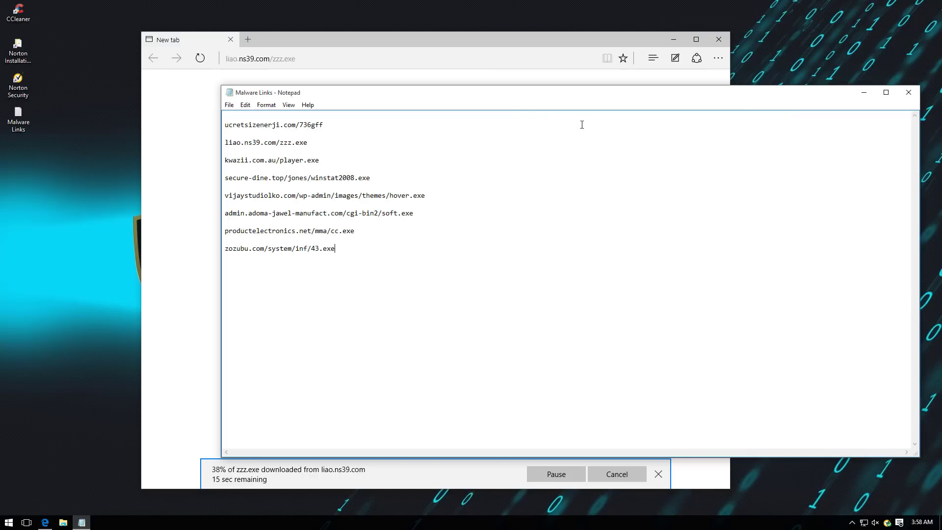
pyautogui.doubleClick(521, 117)
pyautogui.hotkey('ctrl', 'c')
pyautogui.click(337, 62)
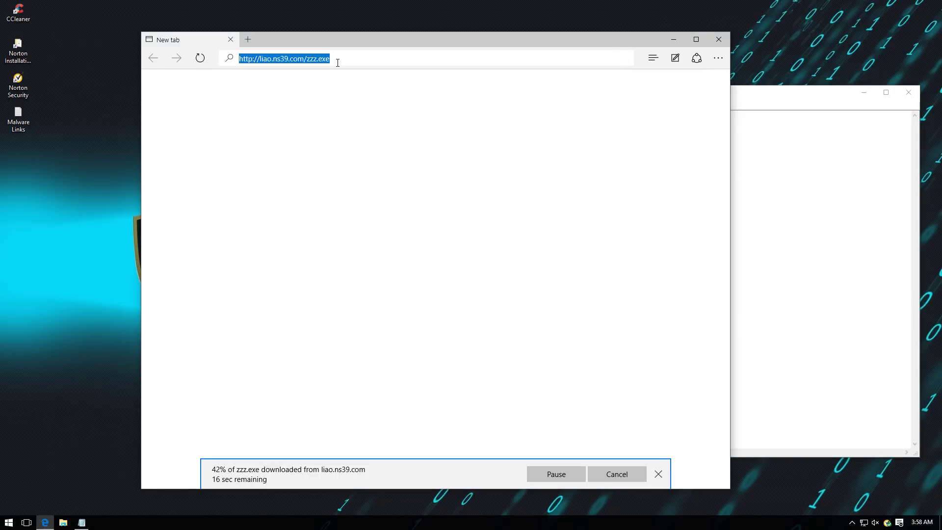
pyautogui.hotkey('ctrl', 'v')
pyautogui.press('Return')
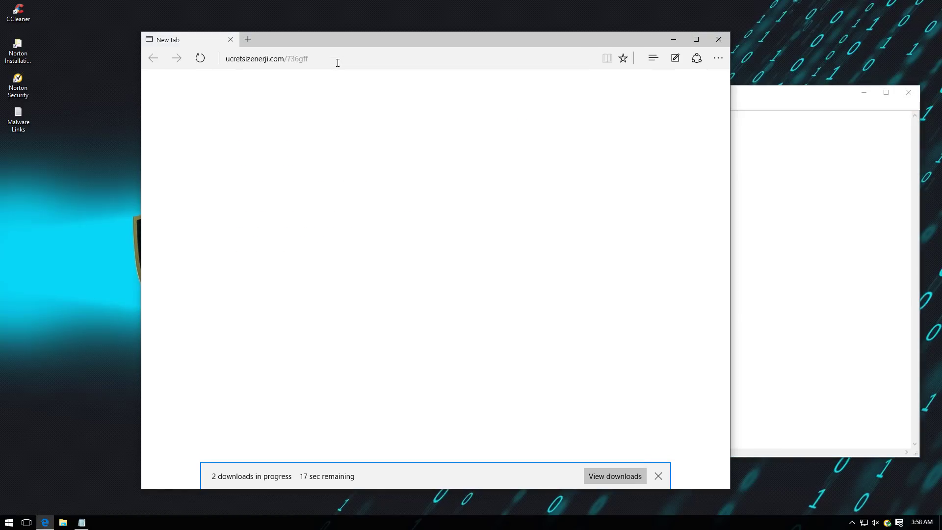
# - Watch the zzz.exe download finish in the downloads list, then select the kwazii.com.au/player.exe link
pyautogui.click(599, 478)
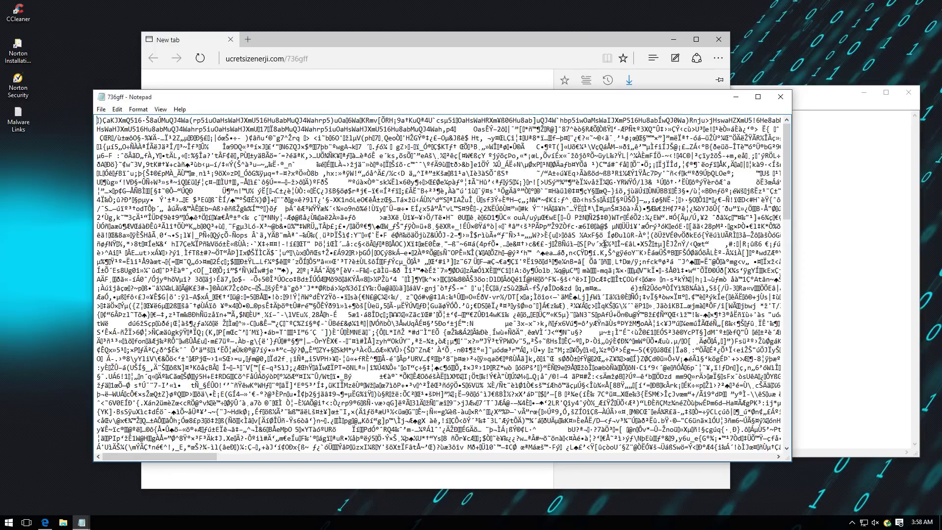
pyautogui.click(779, 98)
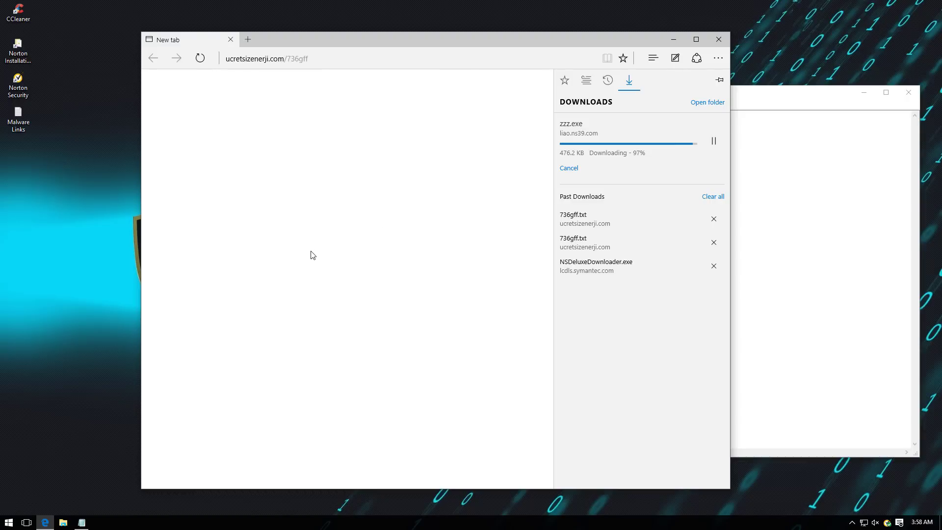
pyautogui.click(302, 307)
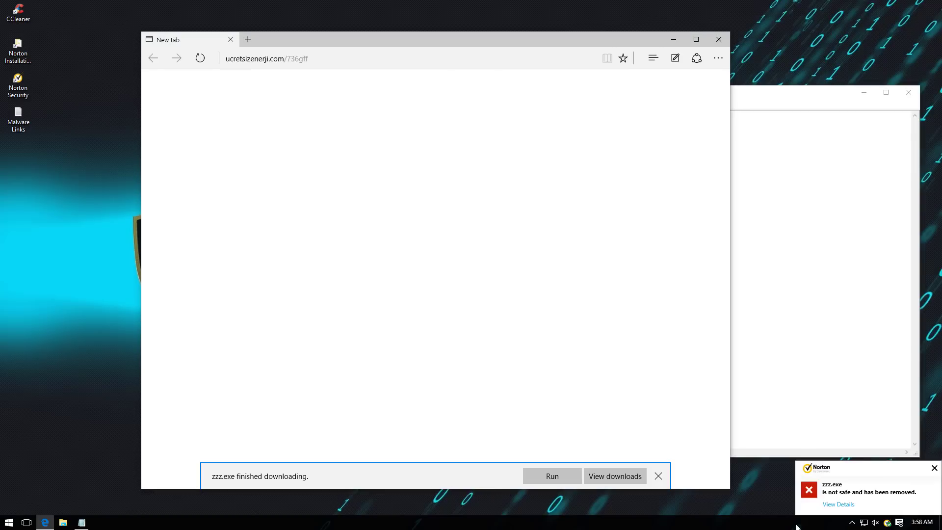
pyautogui.click(763, 245)
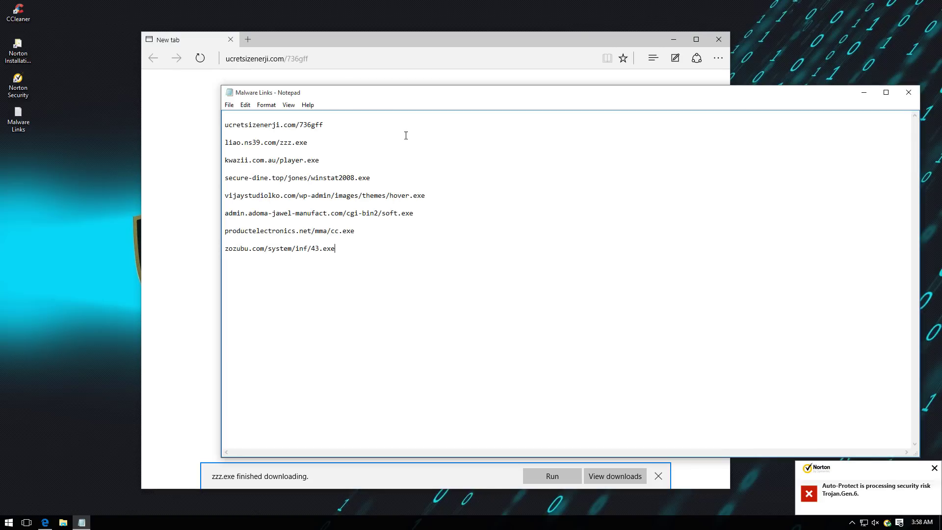
pyautogui.doubleClick(358, 159)
pyautogui.hotkey('ctrl', 'c')
# - Load kwazii.com.au/player.exe in Edge and select the secure-dine.top winstat2008.exe link
pyautogui.click(157, 130)
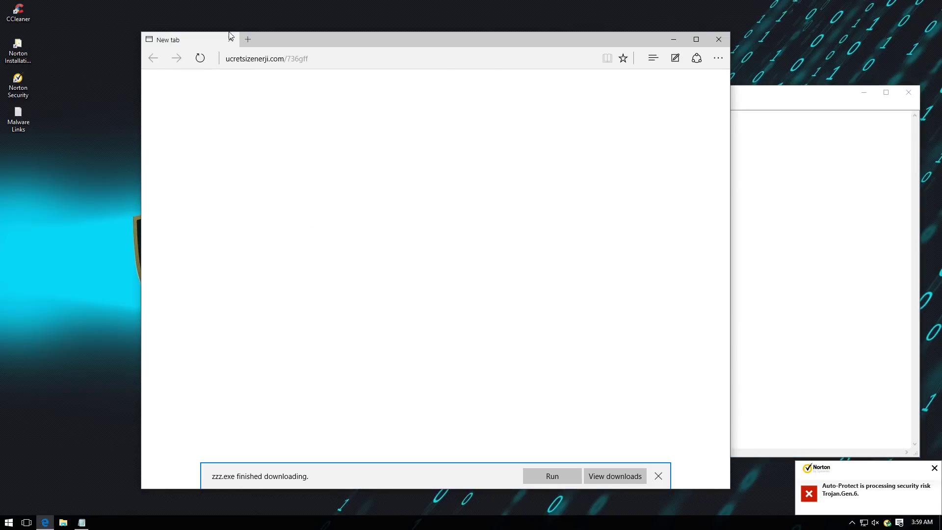
pyautogui.click(270, 59)
pyautogui.hotkey('ctrl', 'v')
pyautogui.press('Return')
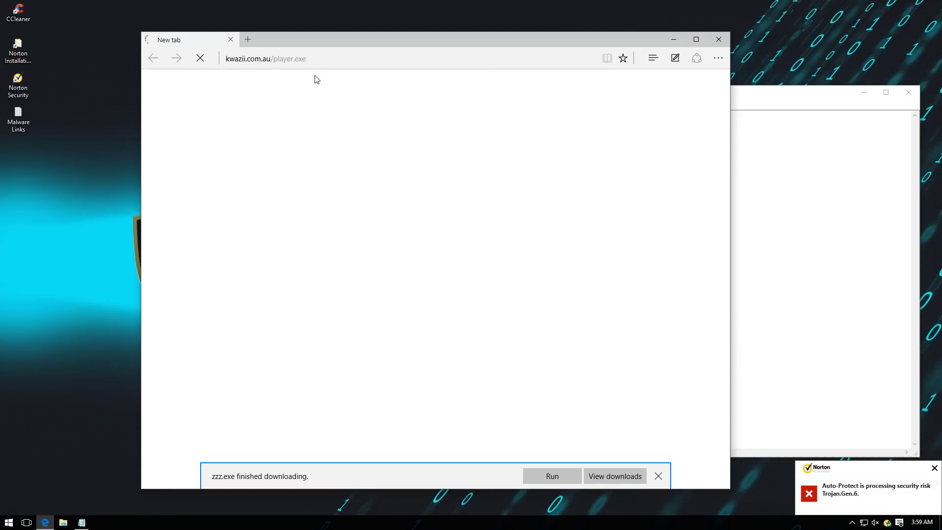
pyautogui.click(805, 210)
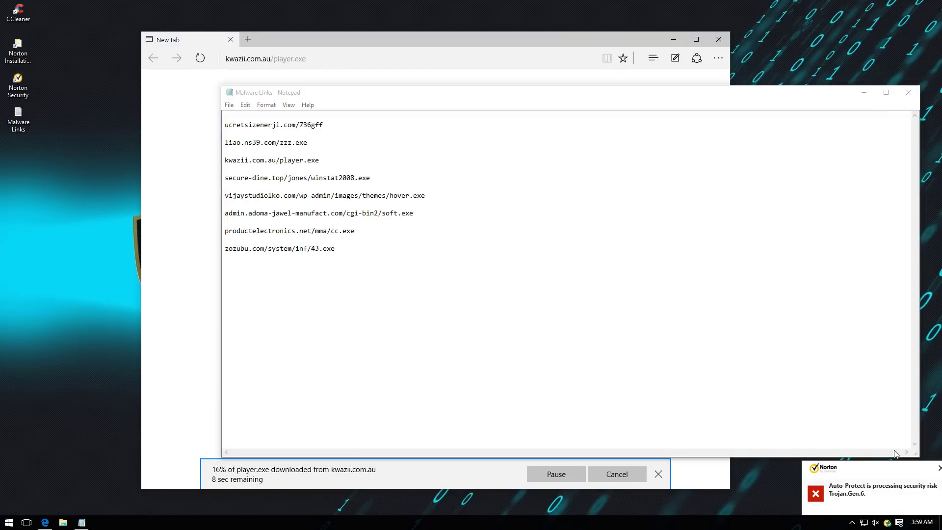
pyautogui.doubleClick(361, 177)
pyautogui.hotkey('ctrl', 'c')
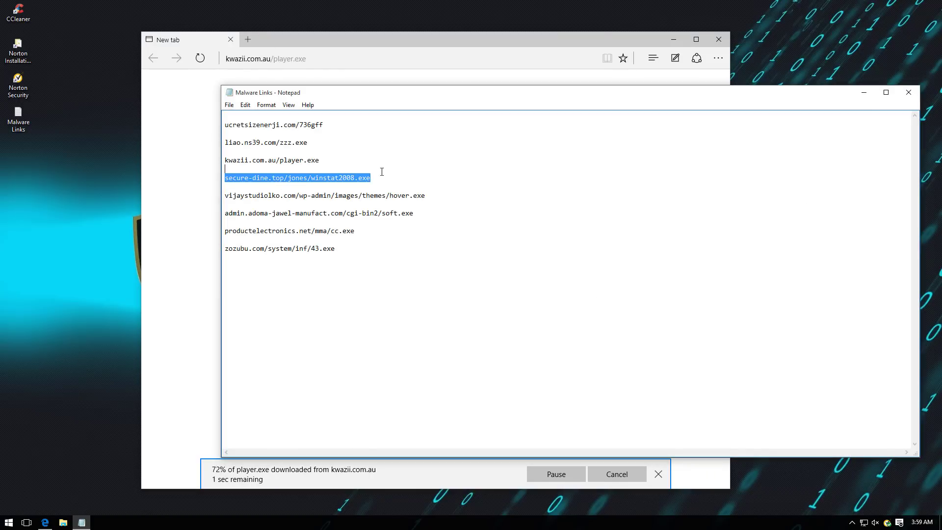
# - Run the downloaded player.exe and dismiss the cannot-access error after Norton removes it
pyautogui.click(164, 184)
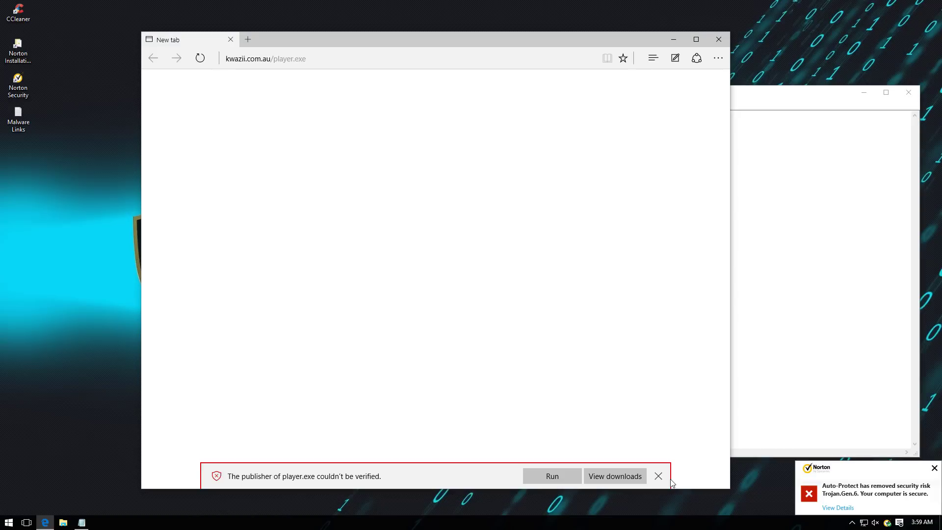
pyautogui.click(549, 476)
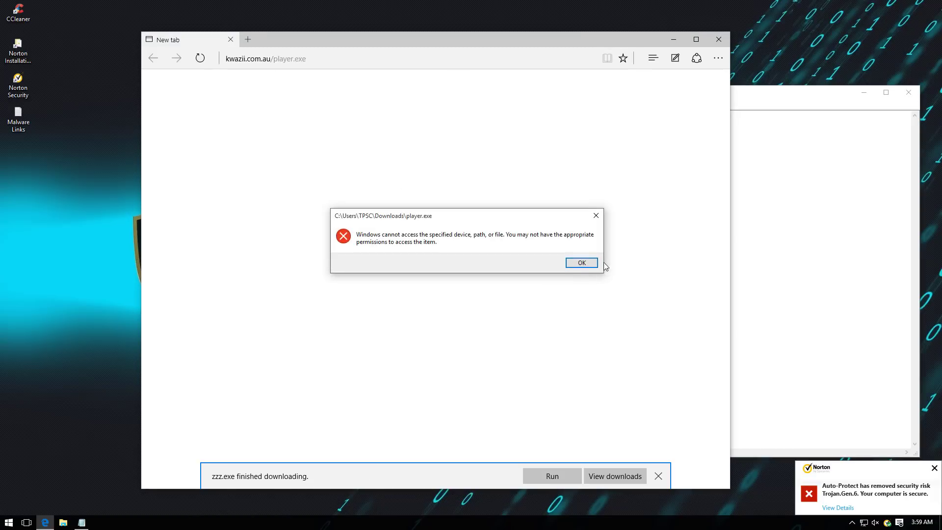
pyautogui.click(580, 262)
pyautogui.click(658, 476)
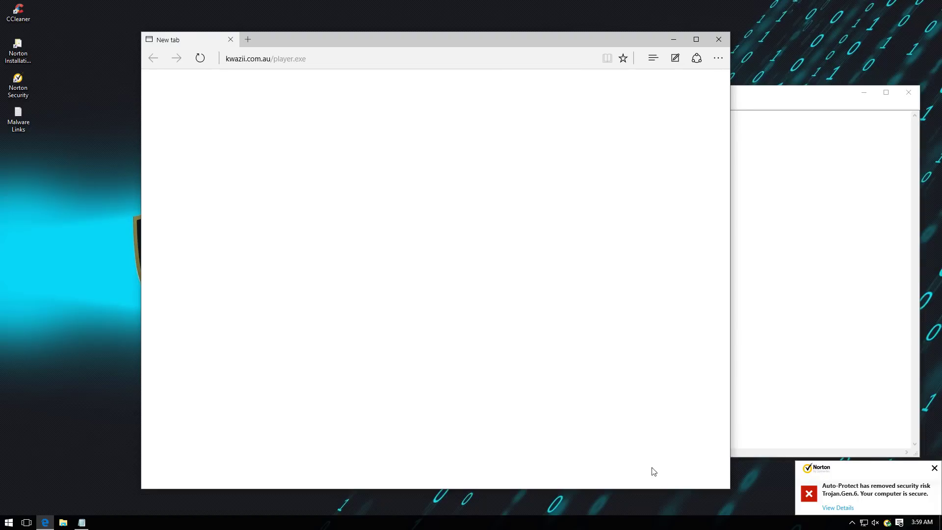
# - Load secure-dine.top/jones/winstat2008.exe in Edge and dismiss the download notice
pyautogui.click(338, 61)
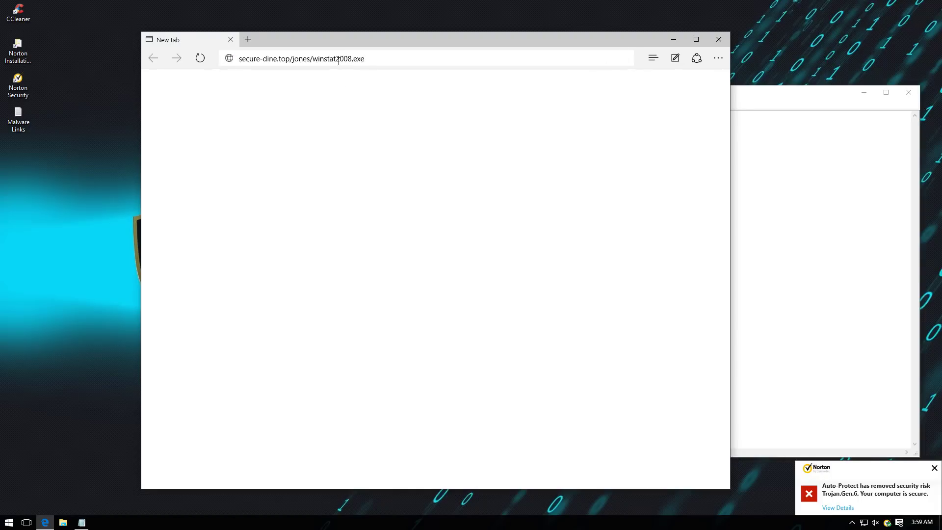
pyautogui.hotkey('ctrl', 'v')
pyautogui.press('Return')
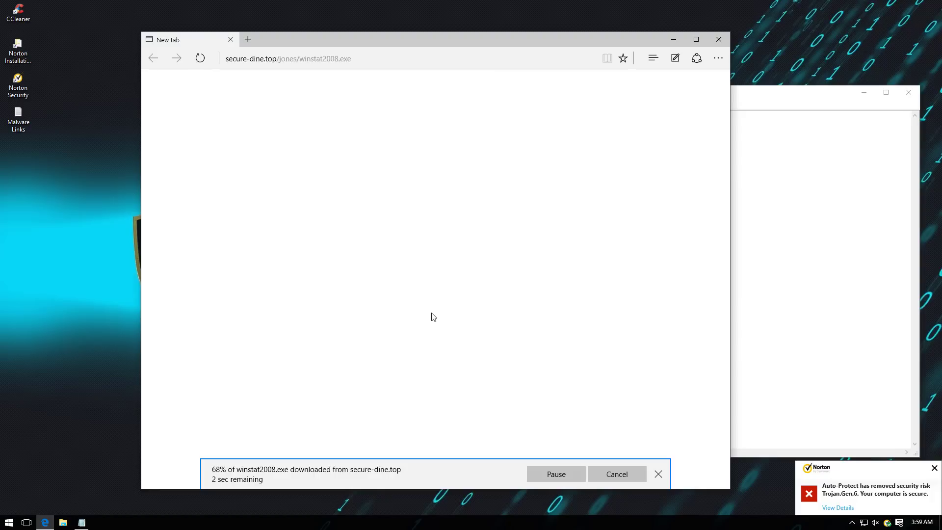
pyautogui.click(737, 241)
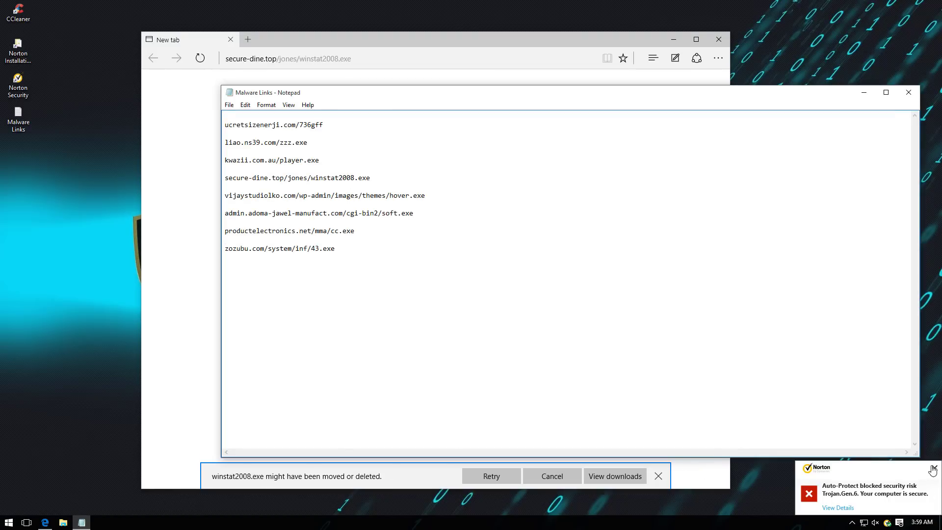
pyautogui.click(656, 476)
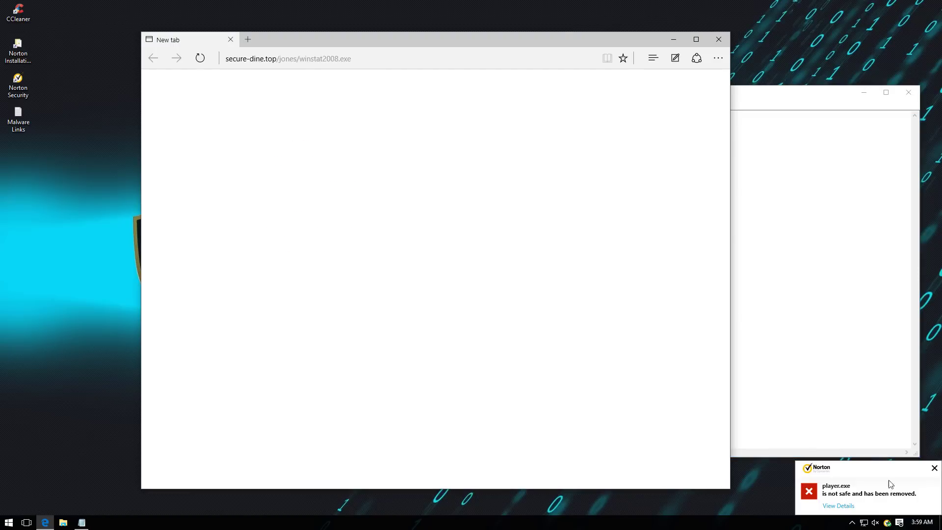
pyautogui.click(820, 363)
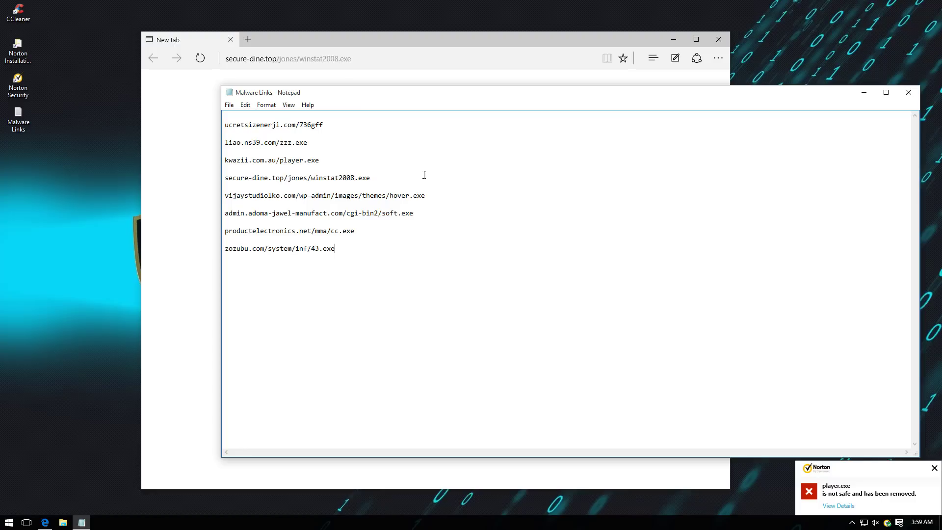
# - Load the hover.exe link, run the download, and dismiss the missing-file error
pyautogui.hotkey('shift', 'Home')
pyautogui.hotkey('ctrl', 'c')
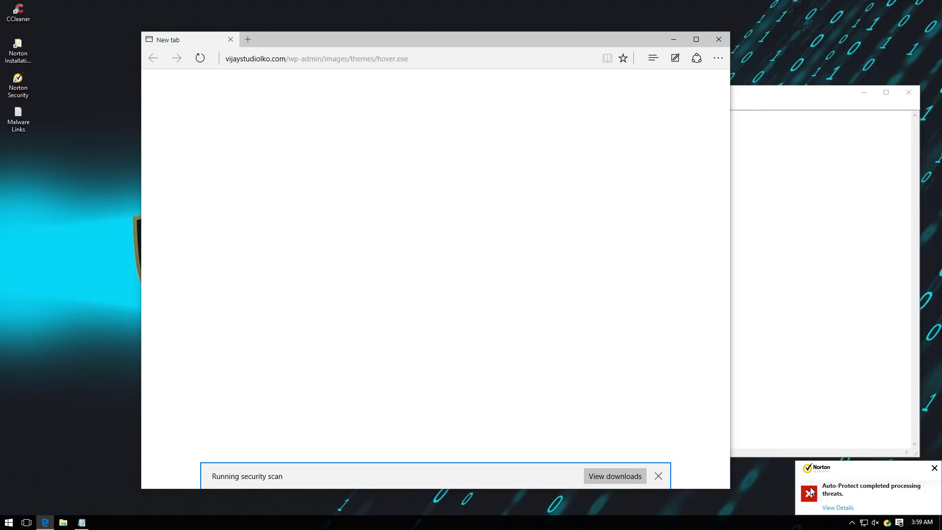
pyautogui.click(555, 475)
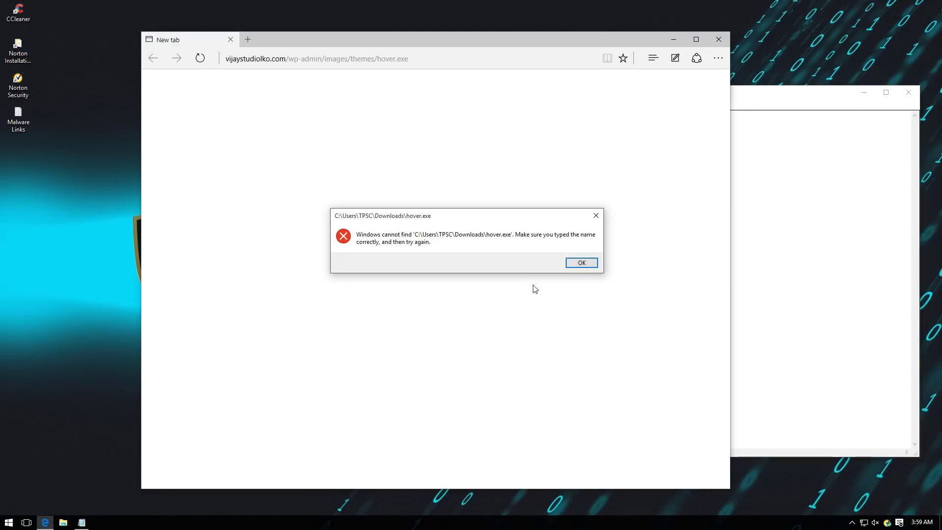
pyautogui.click(582, 262)
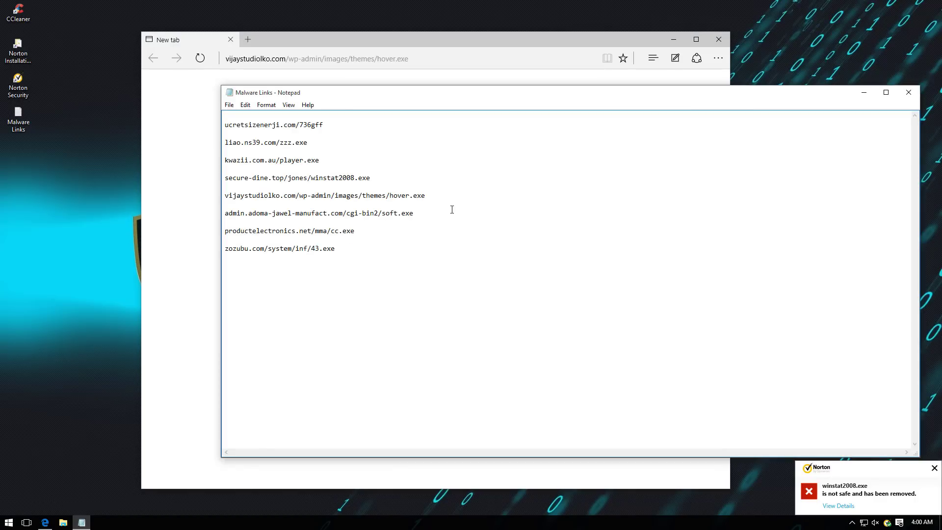
# - Load the soft.exe link in Edge and run the downloaded soft.exe sample
pyautogui.moveTo(449, 212); pyautogui.dragTo(449, 205)
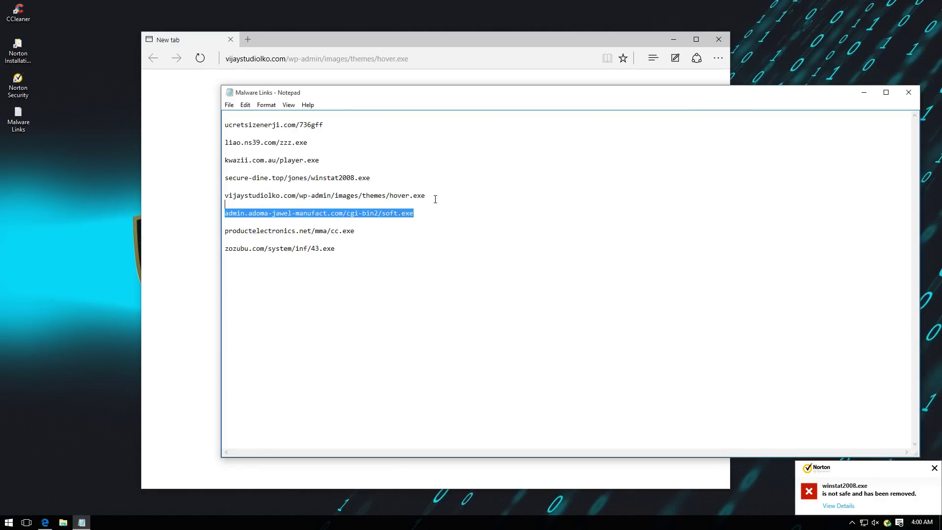
pyautogui.click(316, 59)
pyautogui.hotkey('ctrl', 'v')
pyautogui.press('Return')
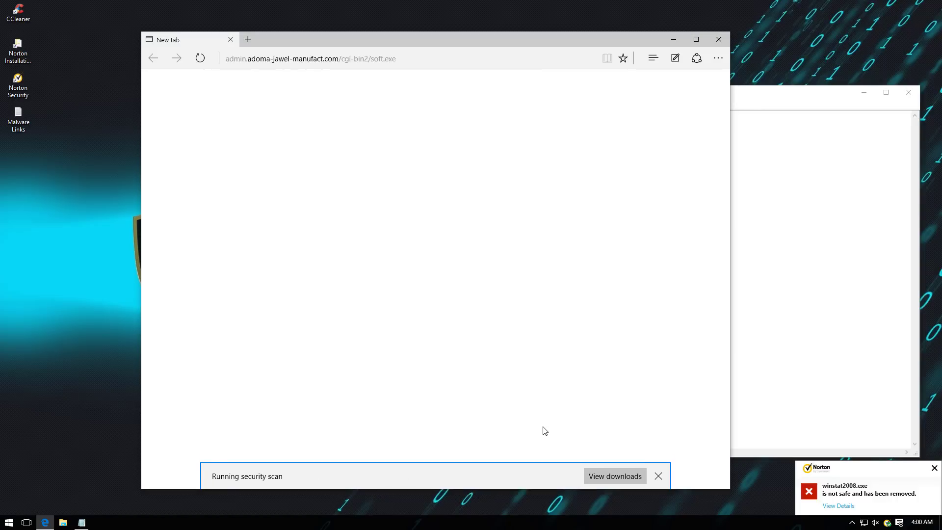
pyautogui.click(935, 468)
pyautogui.click(554, 474)
# - Copy the cc.exe link into Edge's address bar and load it
pyautogui.click(834, 382)
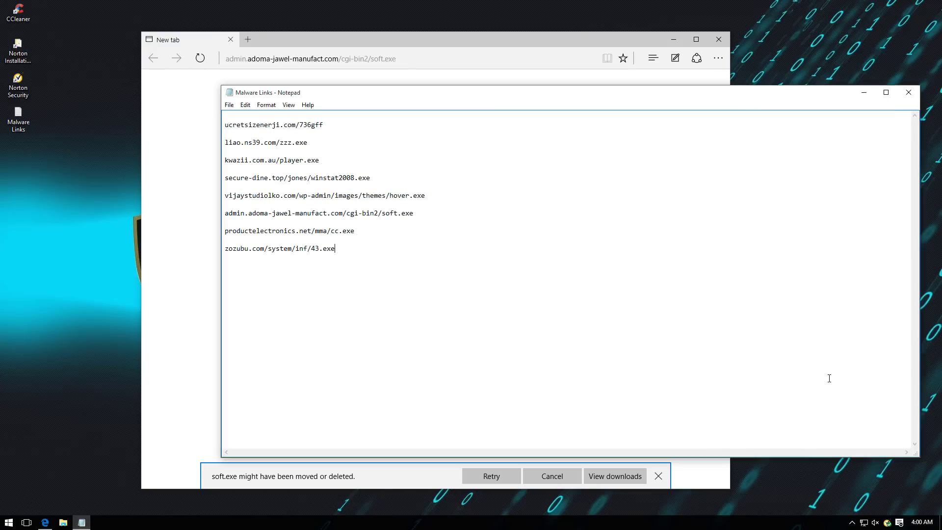
pyautogui.moveTo(365, 231); pyautogui.dragTo(225, 230)
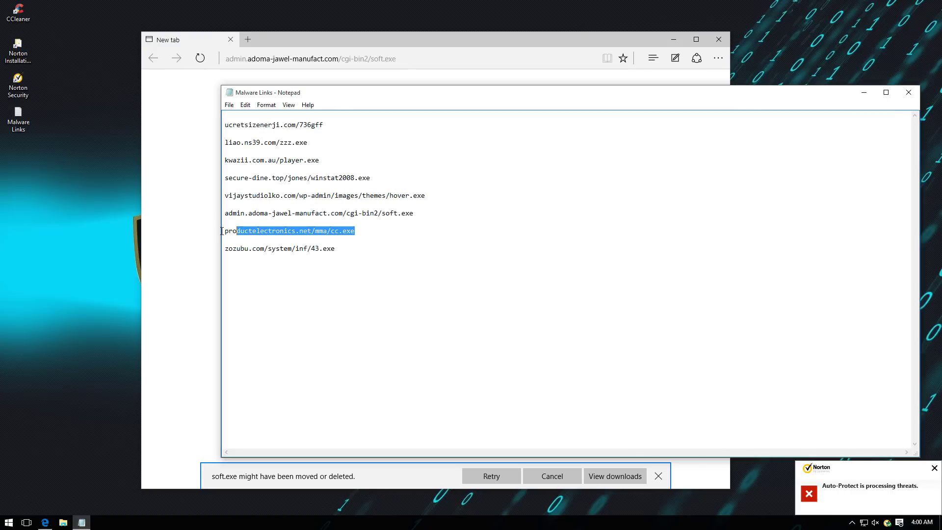
pyautogui.click(189, 228)
pyautogui.click(284, 64)
pyautogui.hotkey('ctrl', 'v')
pyautogui.press('Return')
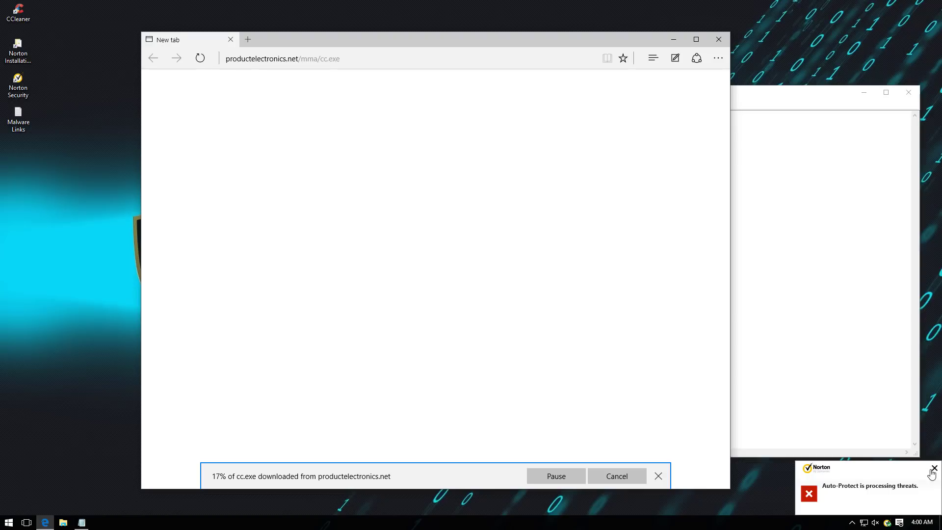
# - Copy the zozubu.com 43.exe link into Edge's address bar and load it
pyautogui.click(797, 341)
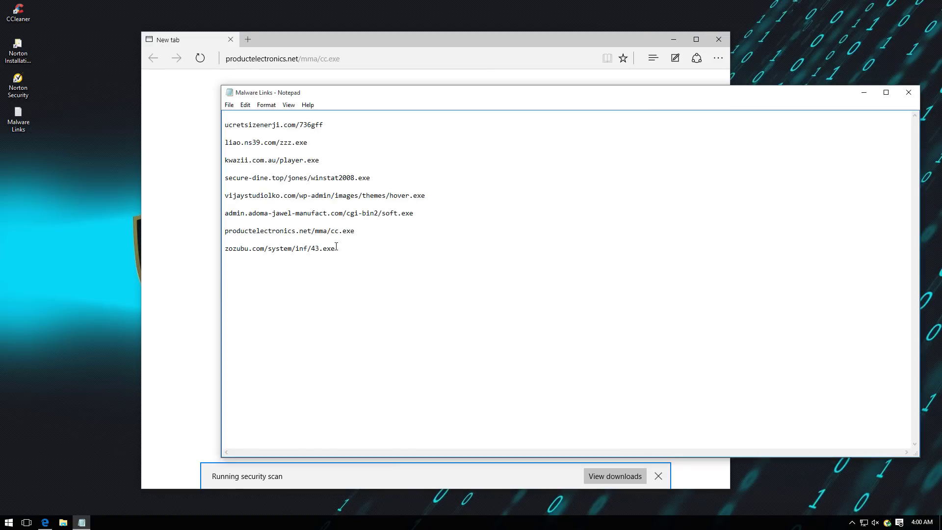
pyautogui.moveTo(335, 248); pyautogui.dragTo(183, 247)
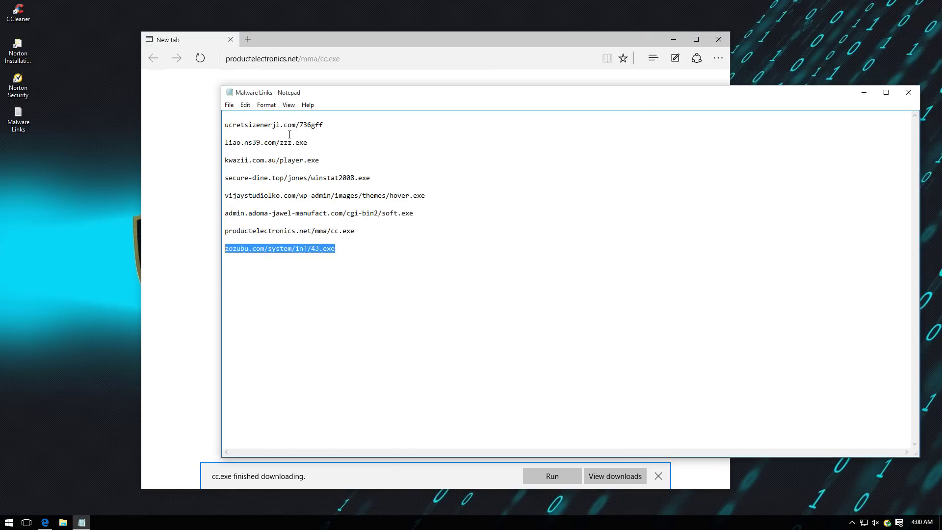
pyautogui.click(186, 310)
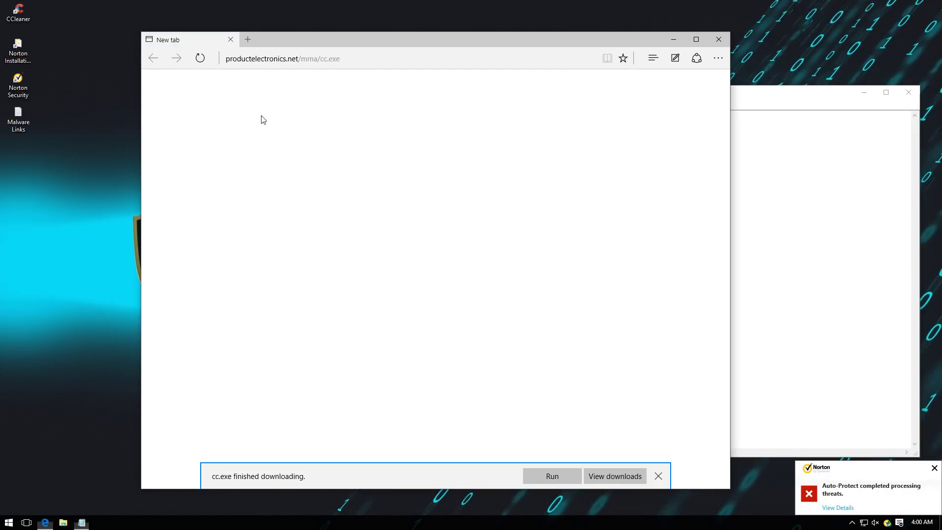
pyautogui.click(297, 58)
pyautogui.hotkey('ctrl', 'v')
pyautogui.press('Return')
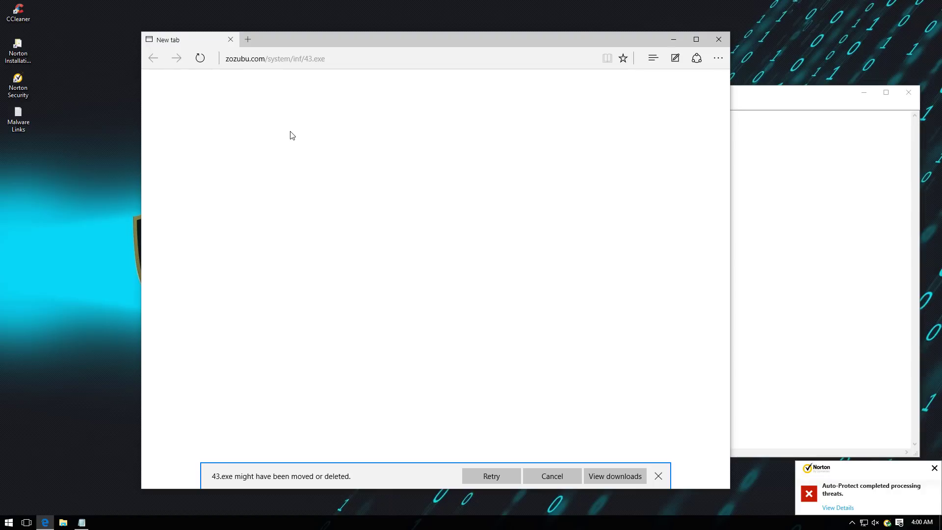
# - Close Edge and dismiss Norton's soft.exe removal notifications
pyautogui.click(719, 40)
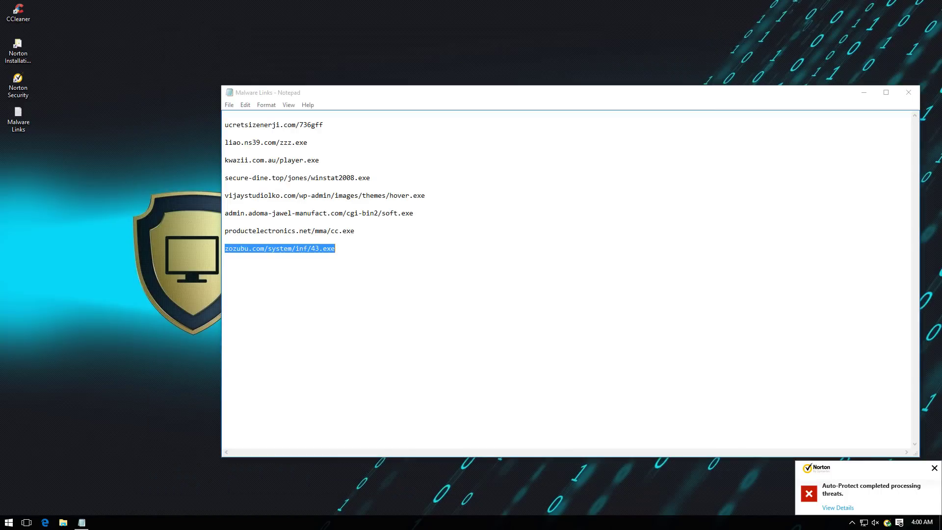
pyautogui.click(934, 467)
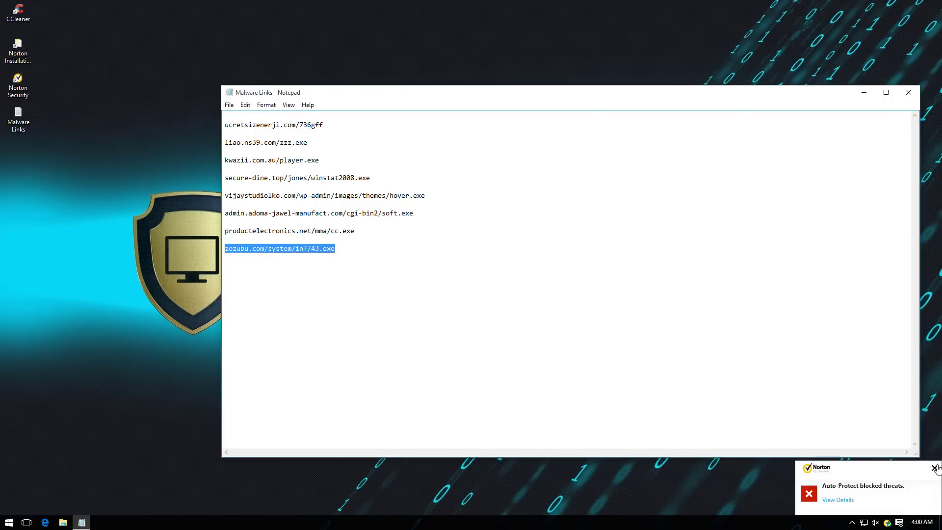
pyautogui.click(934, 468)
# - Close the link list and confirm the Norton dashboard reads You Are Protected
pyautogui.click(934, 467)
pyautogui.hotkey('alt', 'F4')
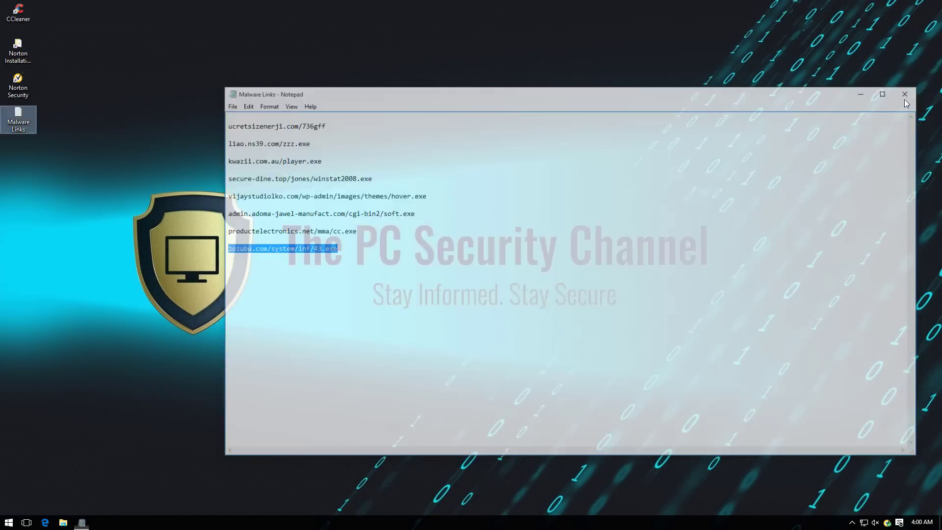
pyautogui.doubleClick(888, 522)
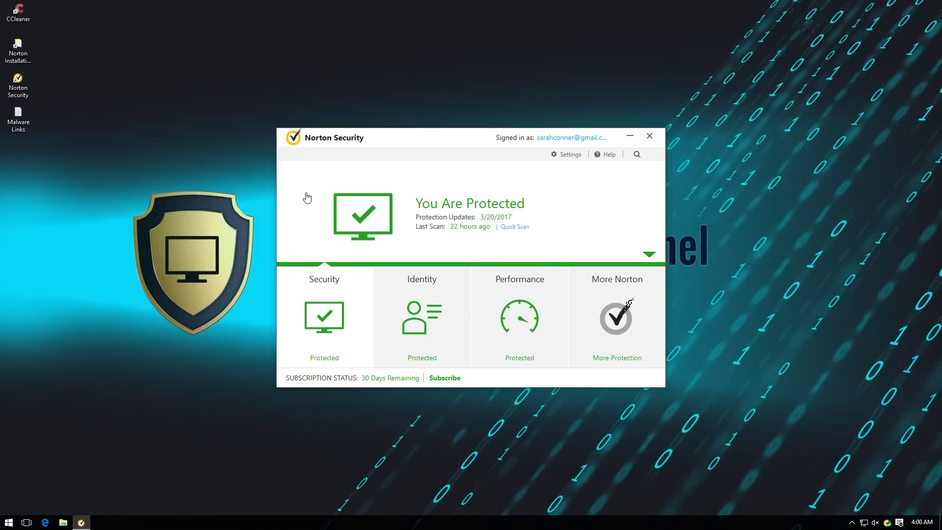
pyautogui.click(648, 136)
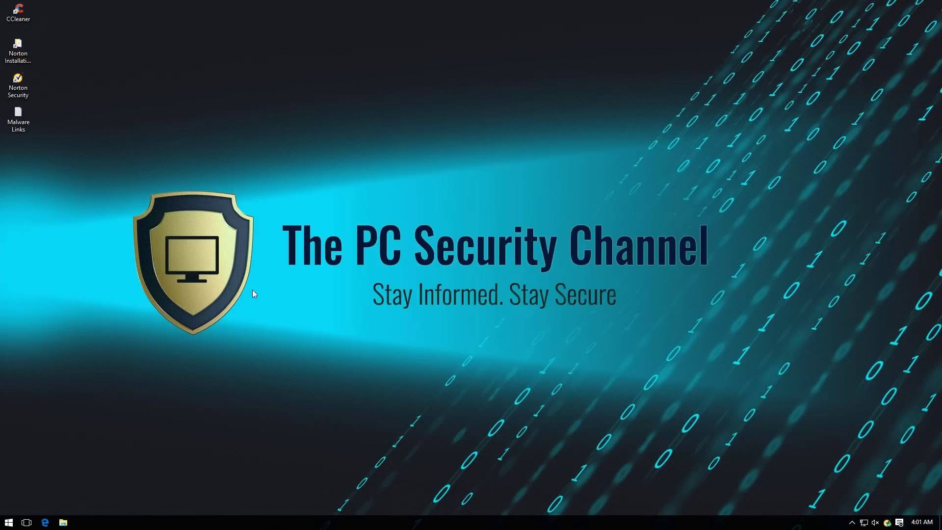
# - Disable Auto-Protect from the Norton tray icon and confirm
pyautogui.rightClick(887, 523)
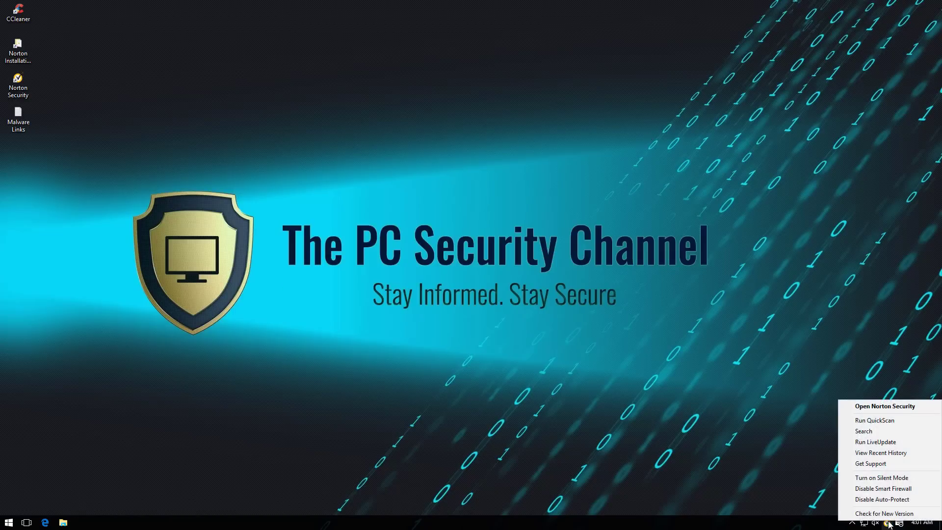
pyautogui.click(878, 499)
pyautogui.click(499, 326)
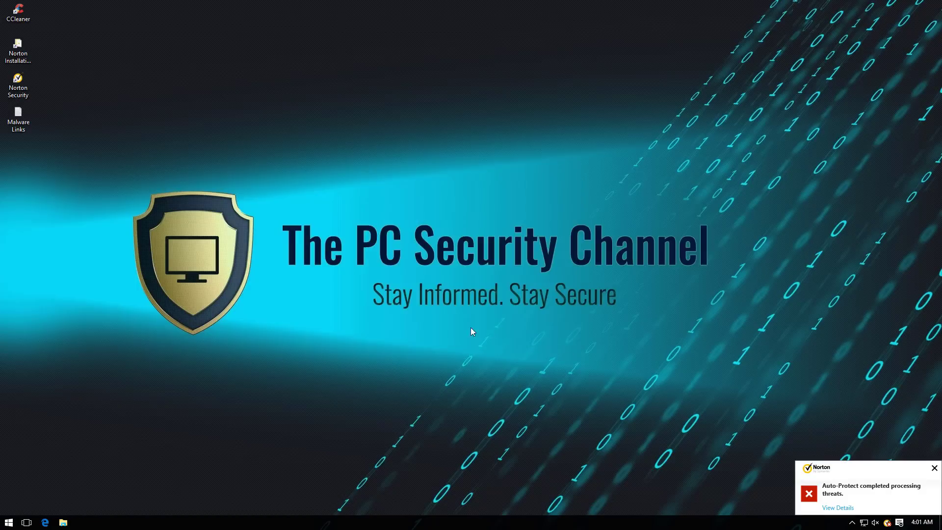
# - Copy the Malware folder from Tools (E:) to the desktop and open the 429-file copy
pyautogui.click(62, 522)
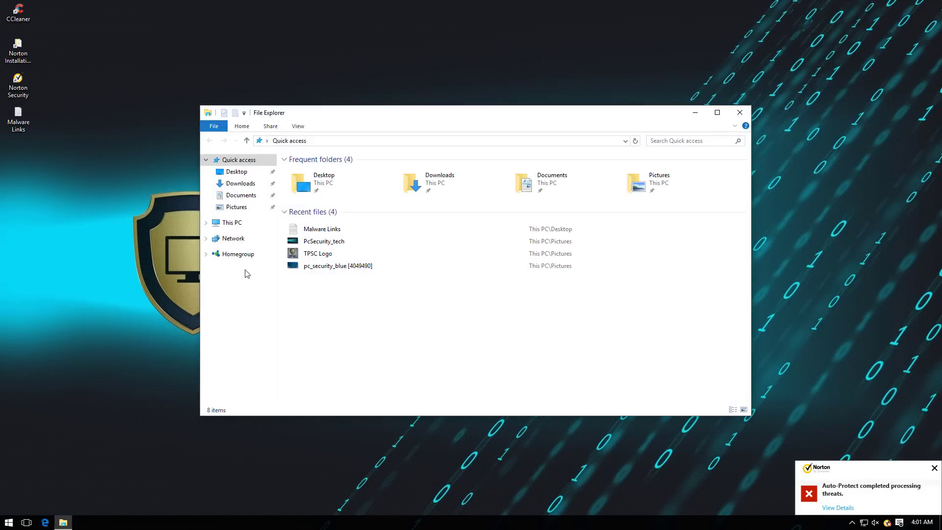
pyautogui.click(243, 227)
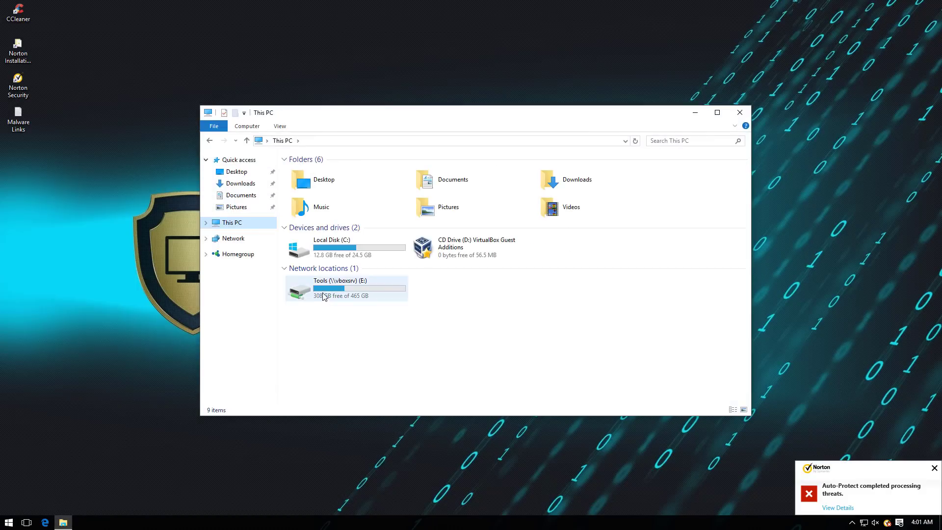
pyautogui.doubleClick(296, 294)
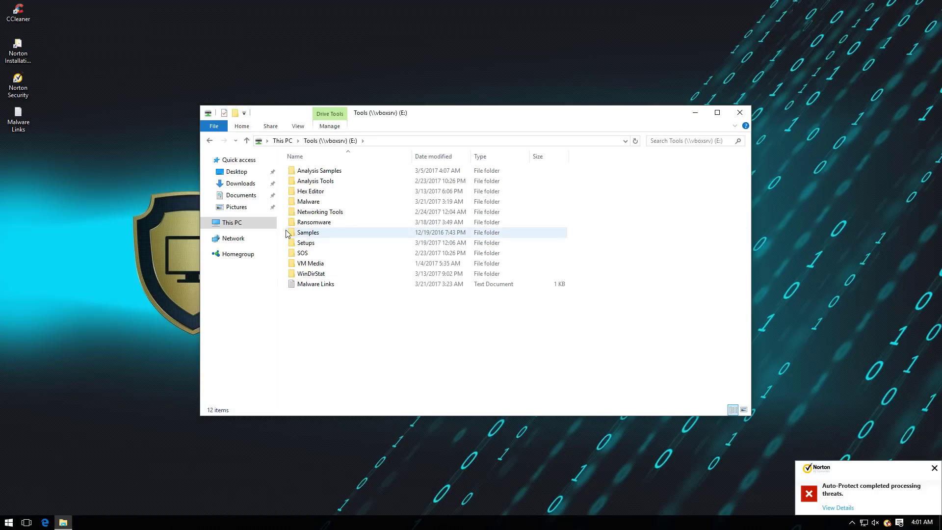
pyautogui.doubleClick(303, 203)
pyautogui.hotkey('alt', 'Left')
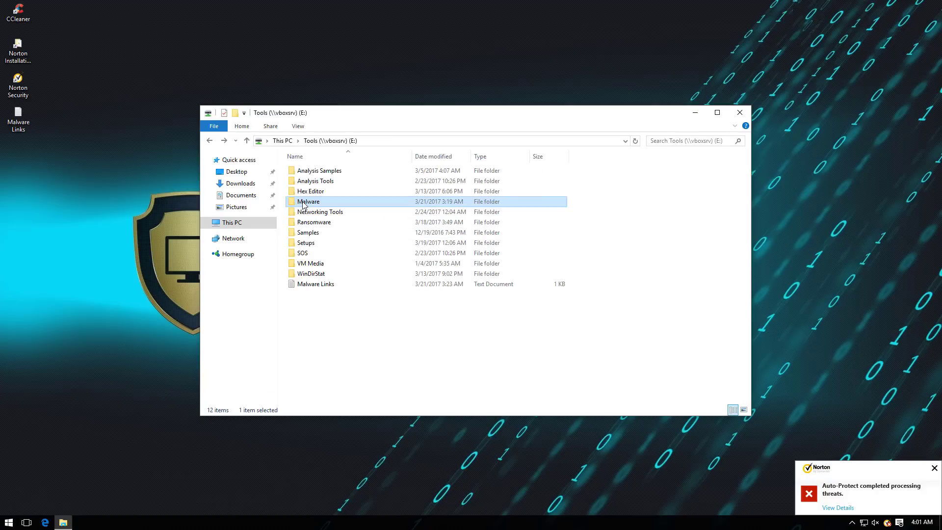
pyautogui.moveTo(294, 202); pyautogui.dragTo(49, 178)
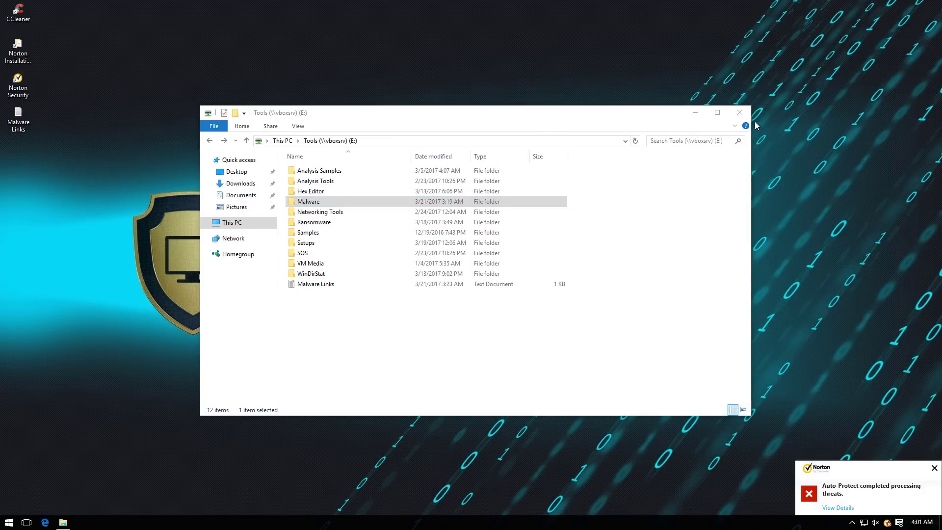
pyautogui.click(741, 112)
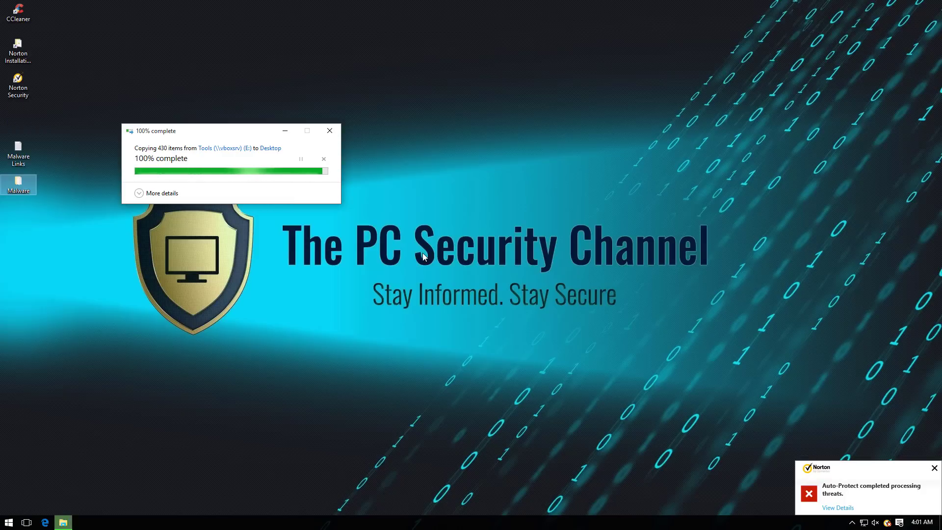
pyautogui.doubleClick(18, 184)
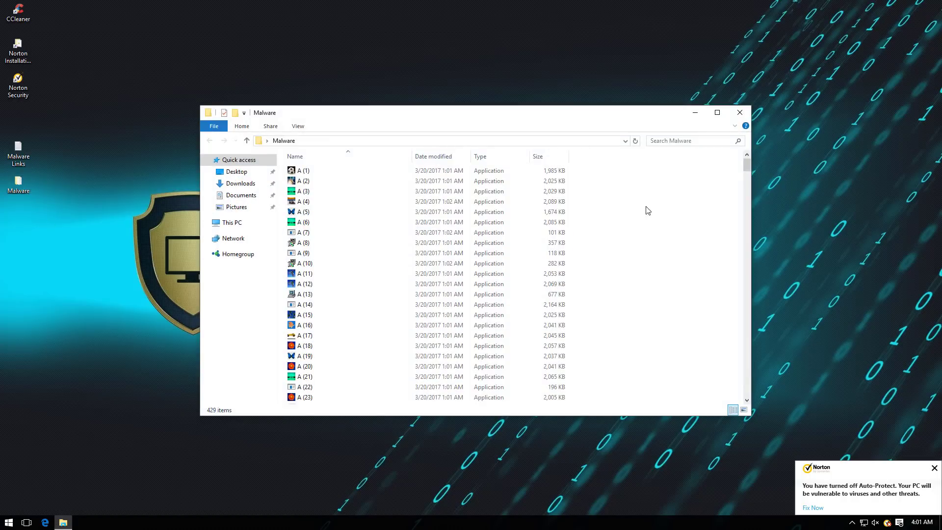
pyautogui.moveTo(746, 166); pyautogui.dragTo(746, 405)
# - Scan the desktop Malware folder with Norton Security's Scan Now until error 3038, 108 appears
pyautogui.click(740, 112)
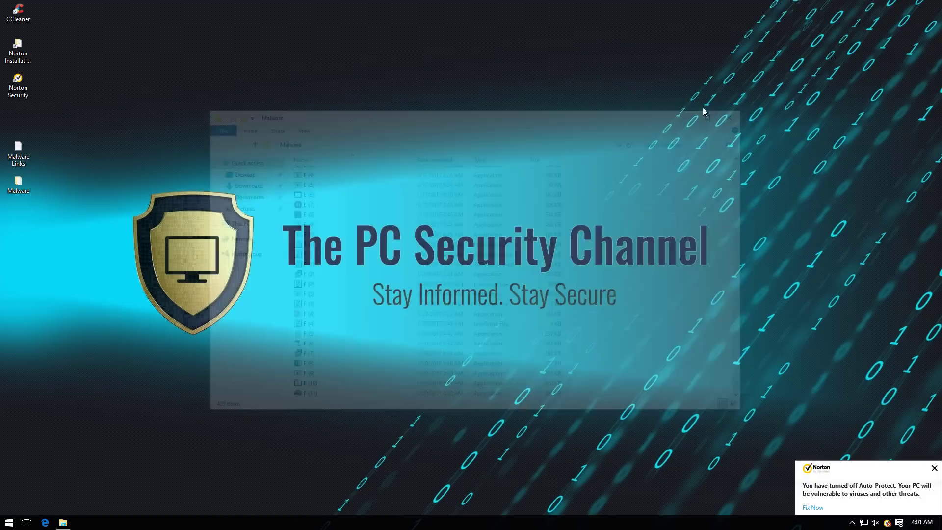
pyautogui.rightClick(24, 183)
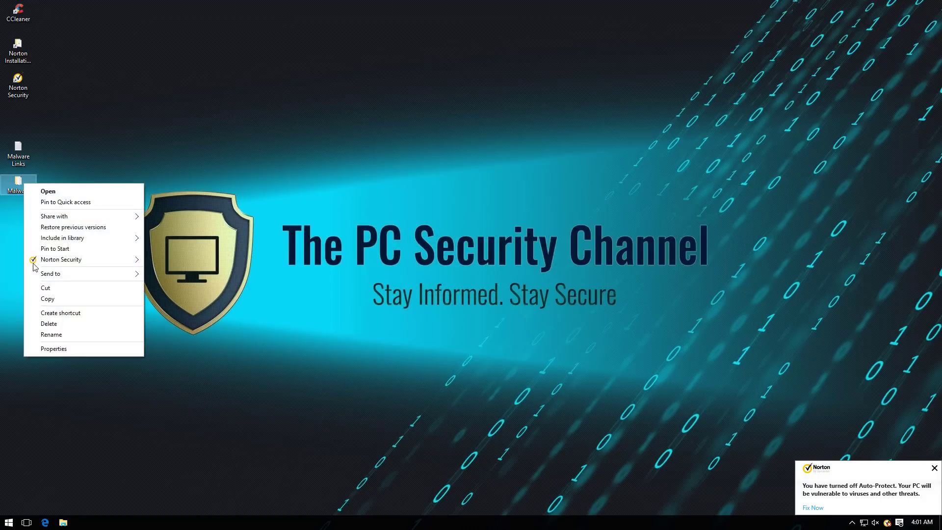
pyautogui.moveTo(130, 261)
pyautogui.click(160, 260)
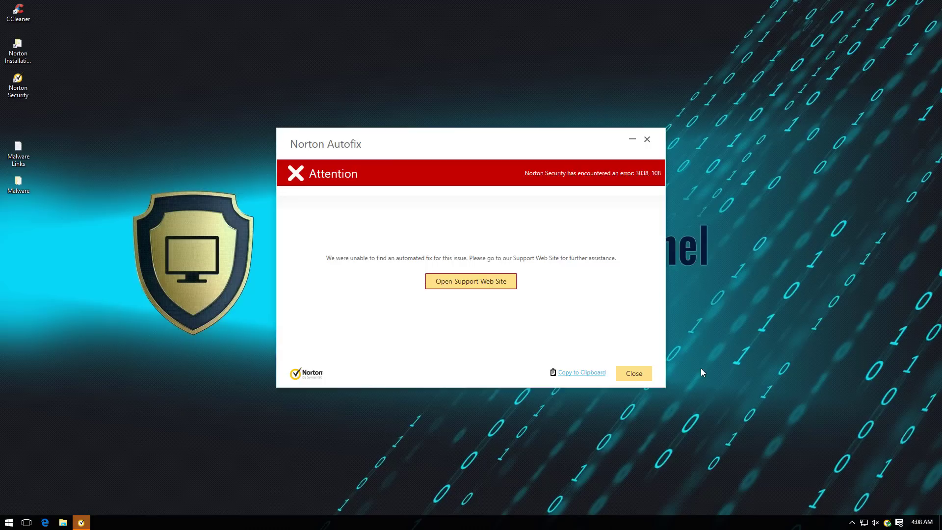
# - Dismiss the Autofix error, reopen Norton, and close the 30-Day Report to show detected threats
pyautogui.click(649, 377)
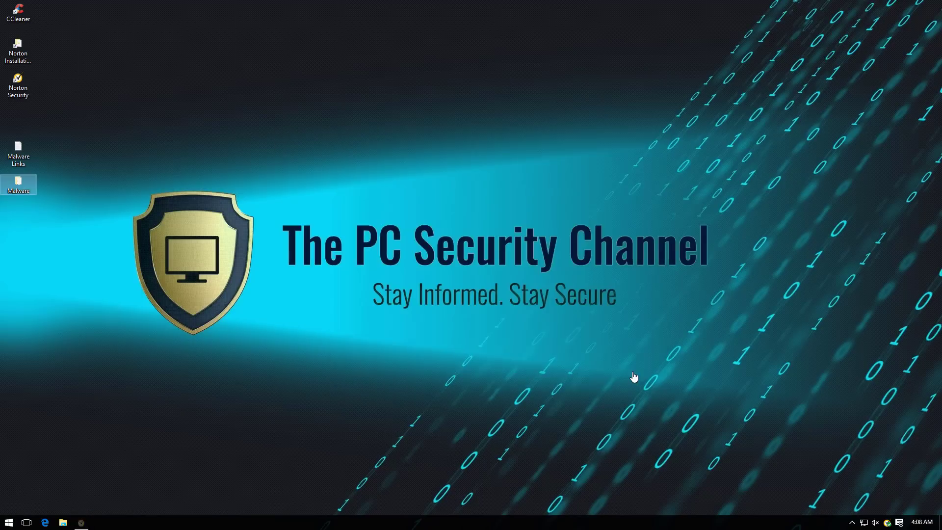
pyautogui.doubleClick(888, 523)
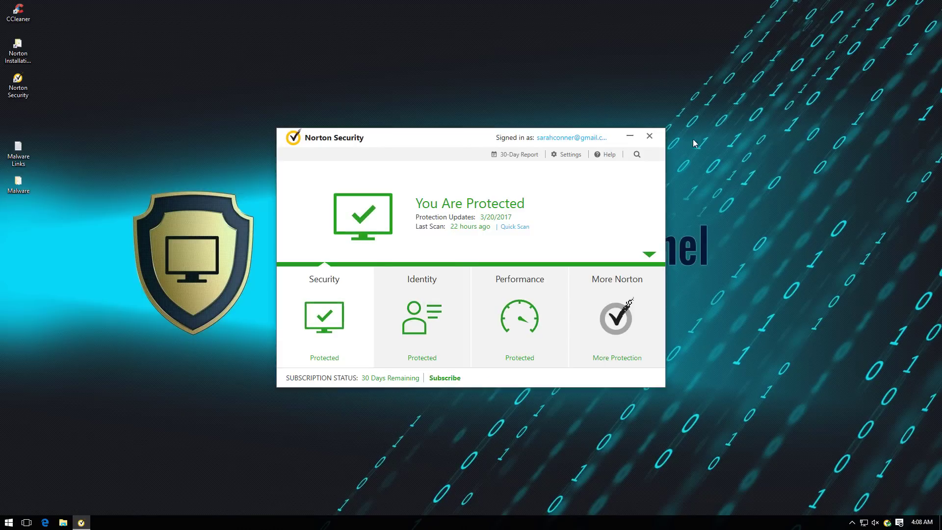
pyautogui.click(650, 138)
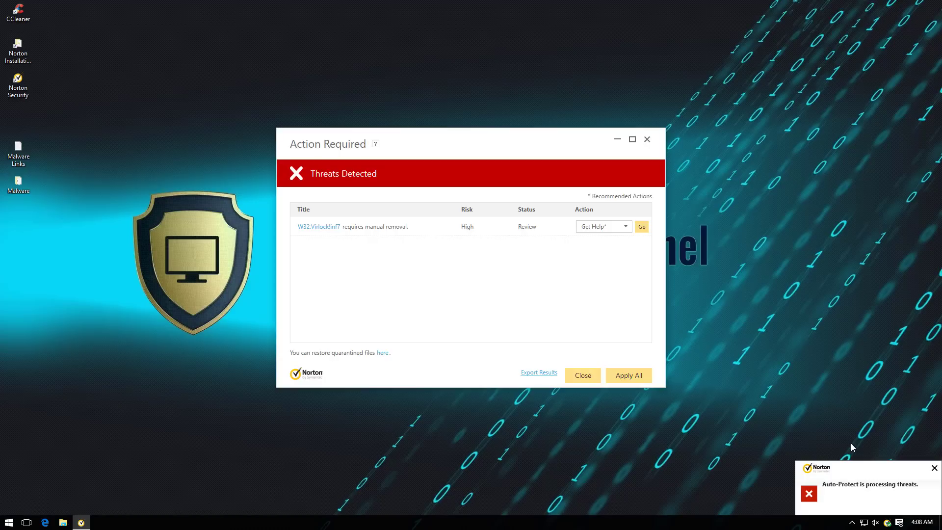
# - Review the Virlock threat's action options, keeping Get Help, then close the threat list confirming Yes
pyautogui.rightClick(887, 522)
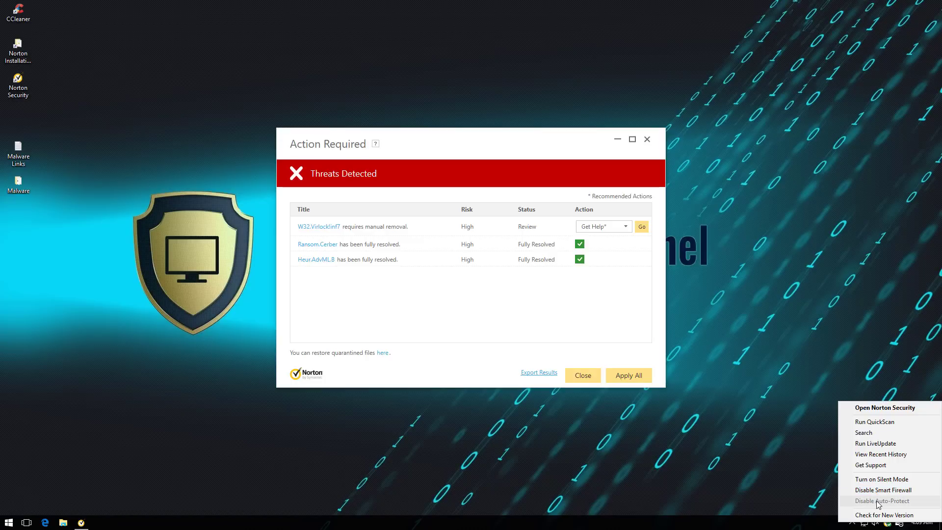
pyautogui.click(481, 329)
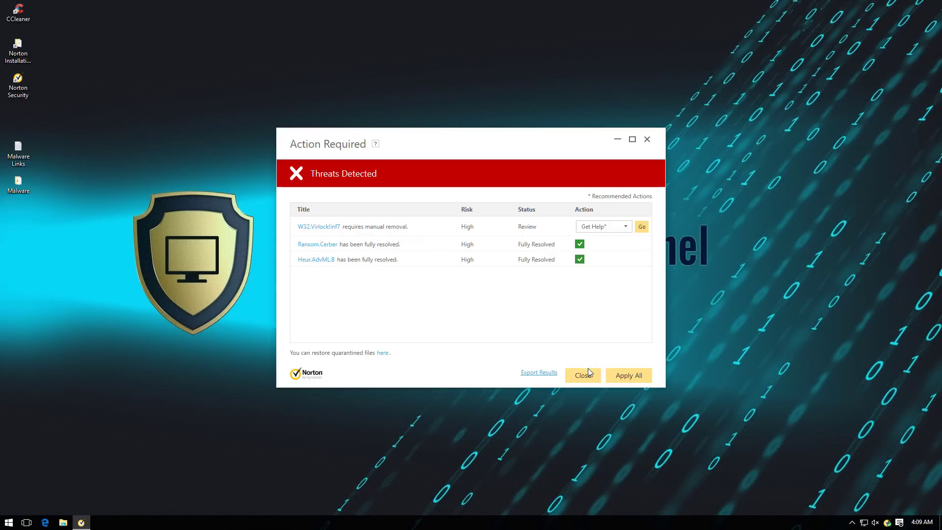
pyautogui.click(603, 226)
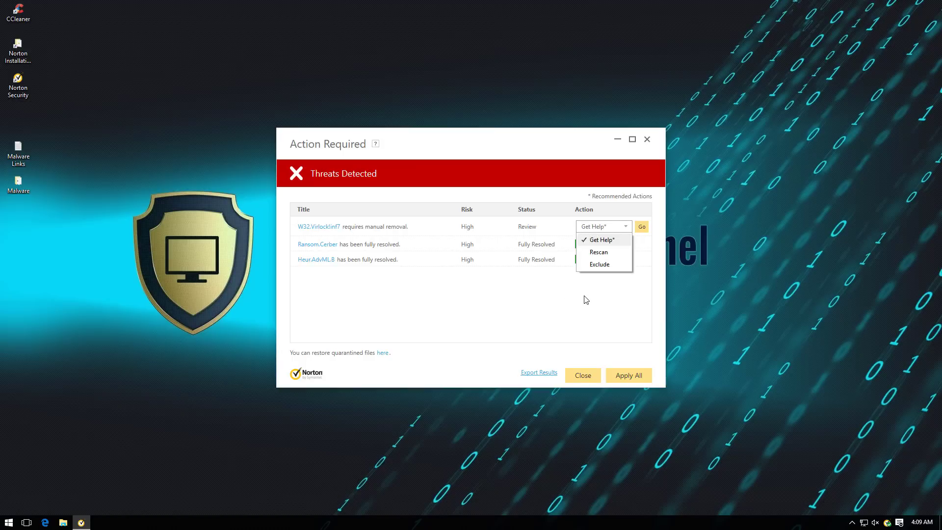
pyautogui.click(583, 297)
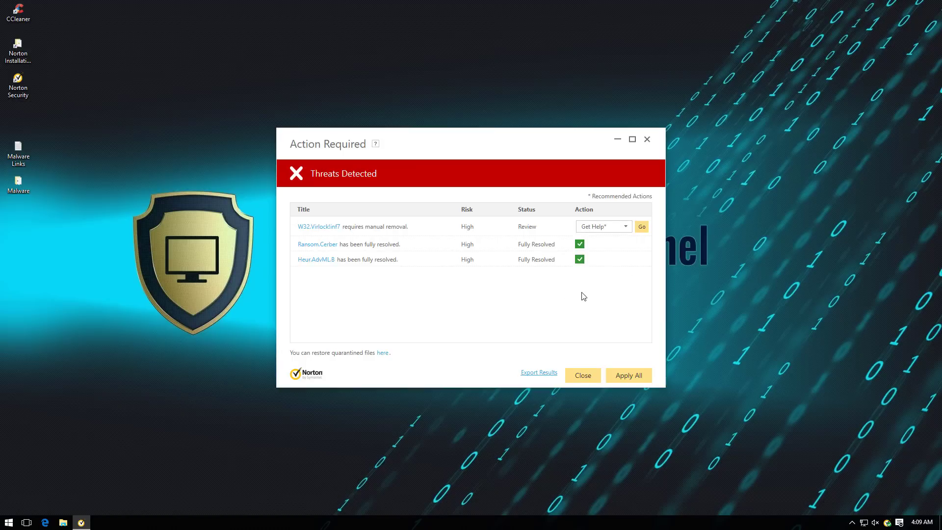
pyautogui.click(592, 228)
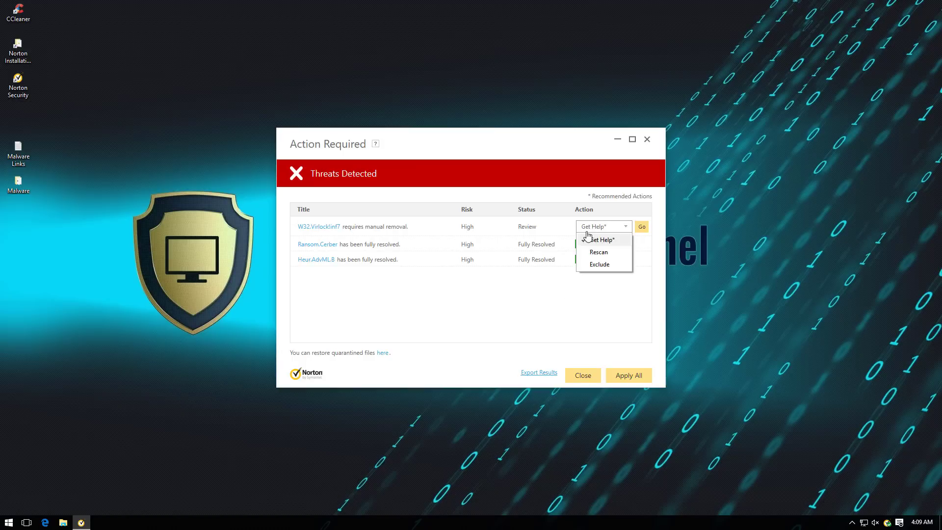
pyautogui.click(592, 279)
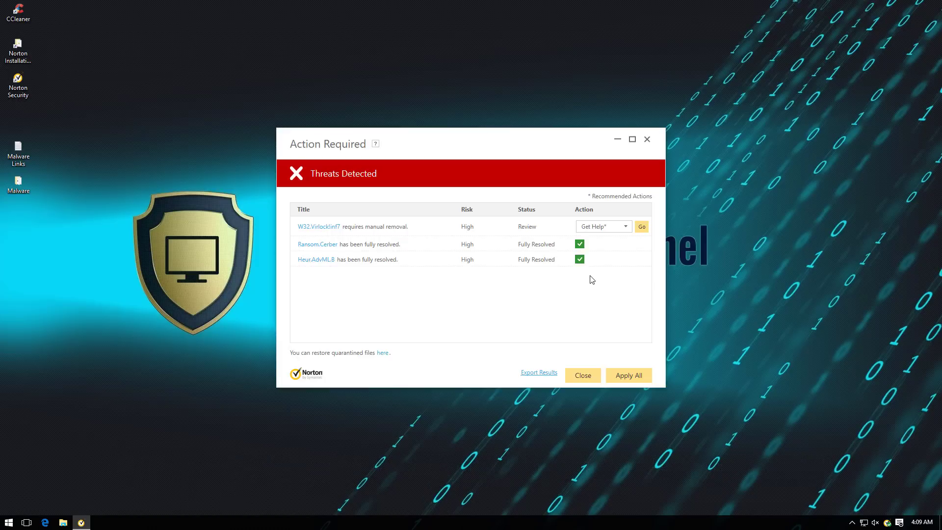
pyautogui.click(582, 376)
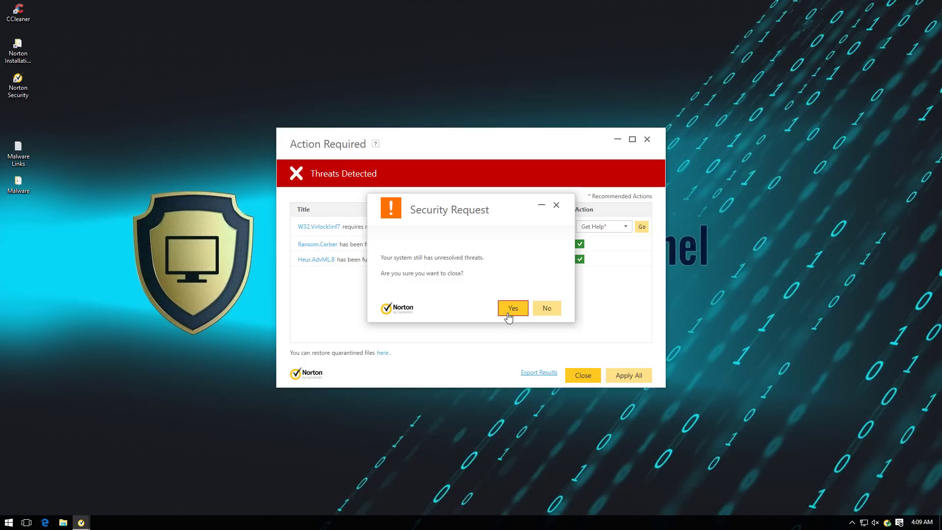
pyautogui.click(510, 309)
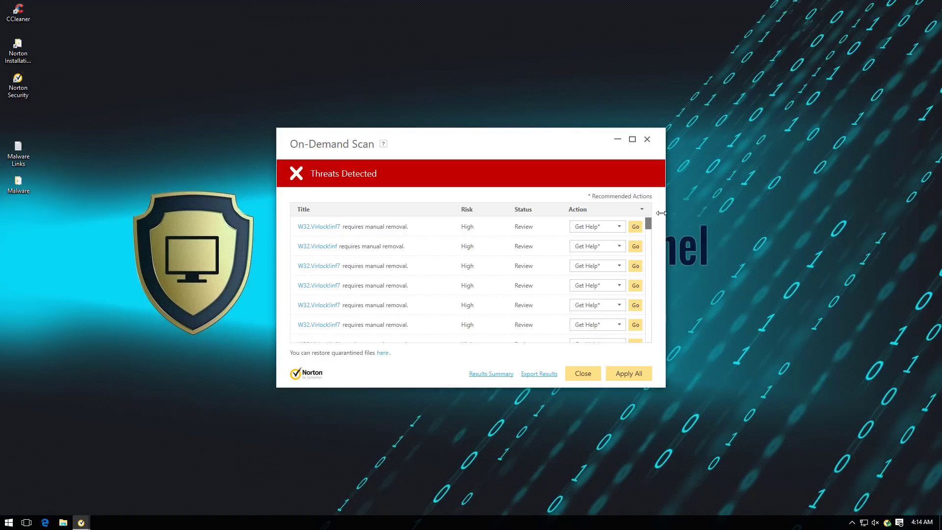
# - Review the detected threats and their action choices, then glance into the Malware folder
pyautogui.moveTo(650, 229); pyautogui.dragTo(649, 223)
pyautogui.click(596, 225)
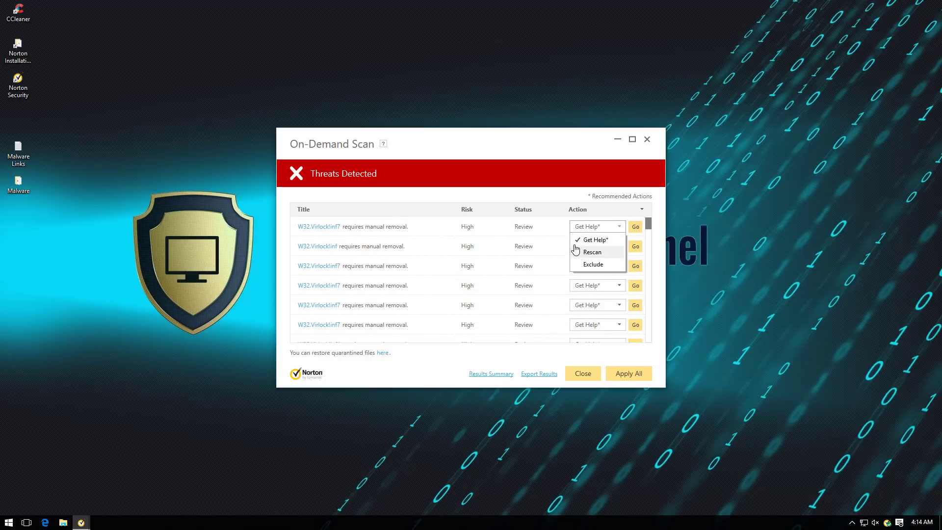
pyautogui.click(569, 201)
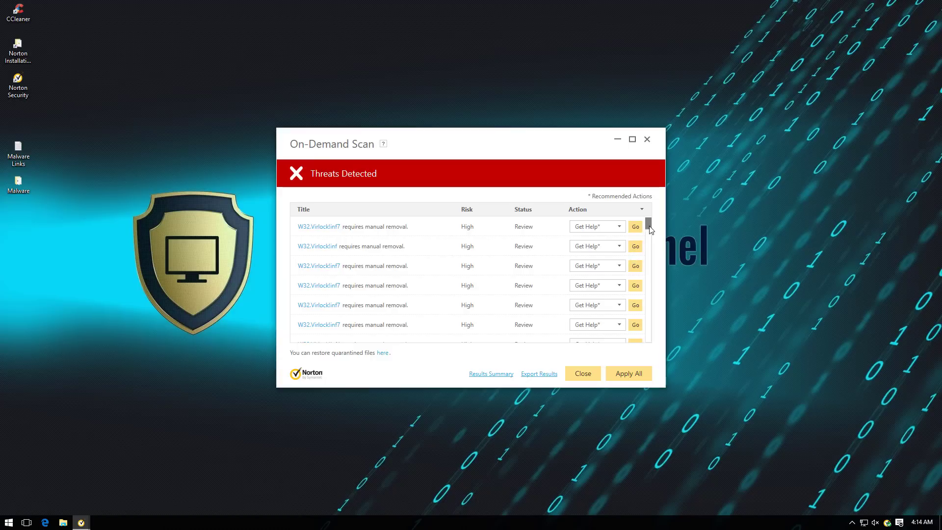
pyautogui.moveTo(648, 228); pyautogui.dragTo(641, 355)
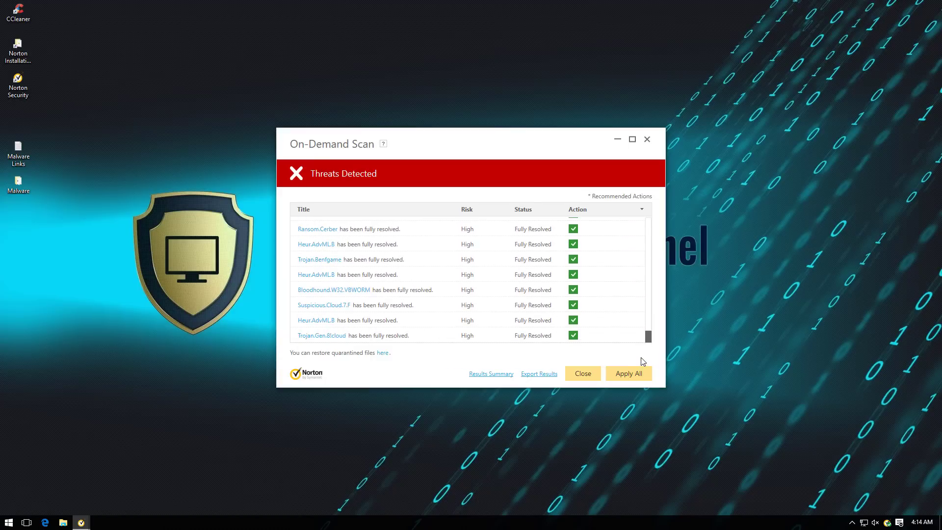
pyautogui.moveTo(643, 332); pyautogui.dragTo(640, 219)
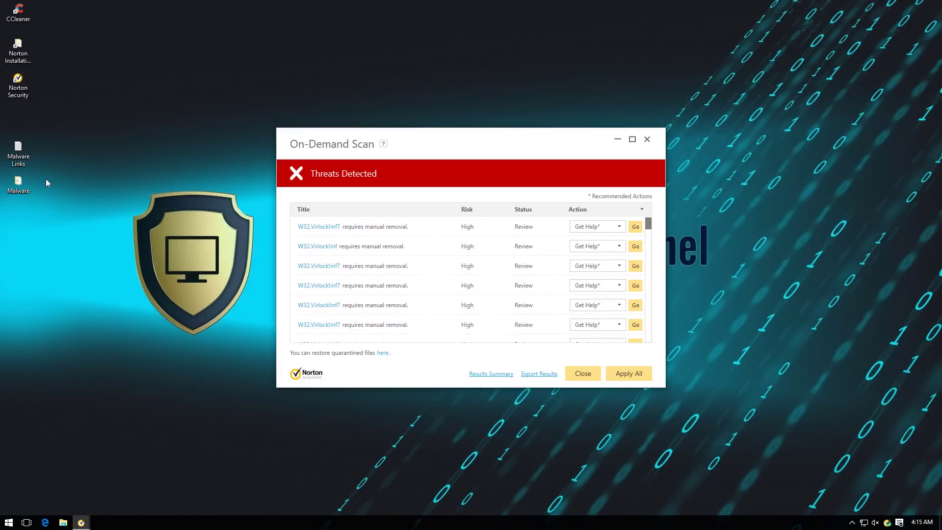
pyautogui.doubleClick(19, 181)
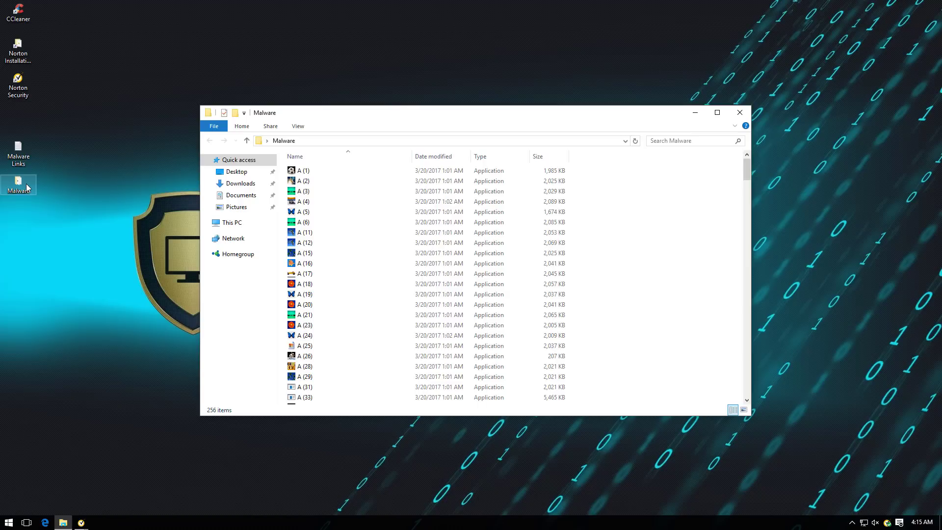
pyautogui.click(740, 115)
# - Close the On-Demand Scan results despite unresolved threats, then close the All Threats Resolved report
pyautogui.click(575, 374)
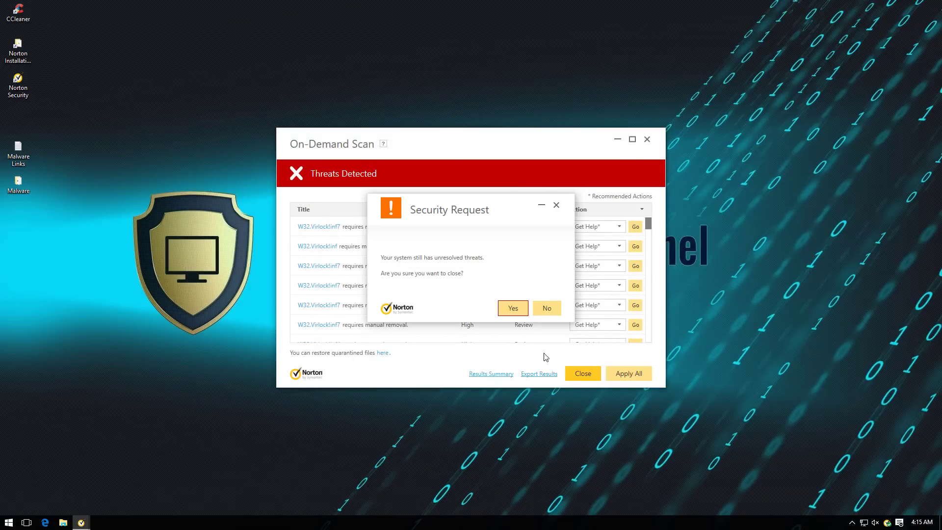
pyautogui.click(512, 308)
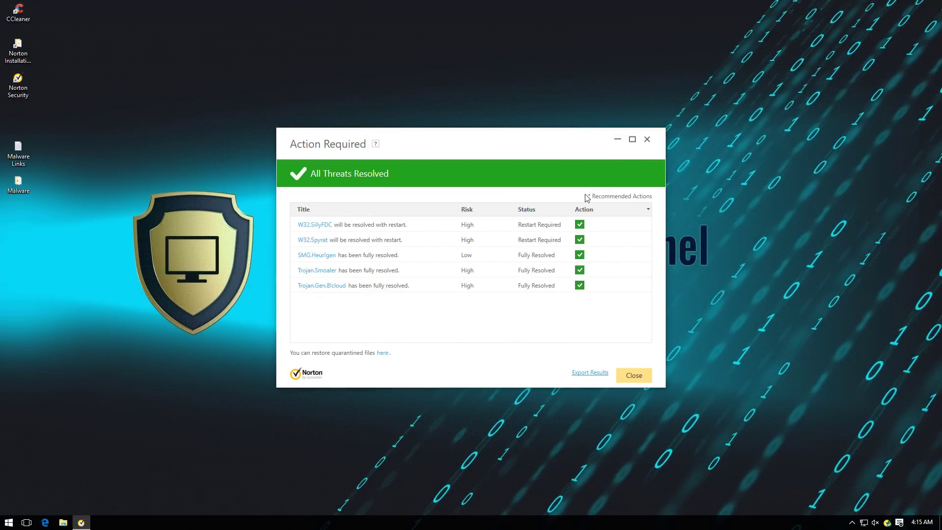
pyautogui.click(647, 140)
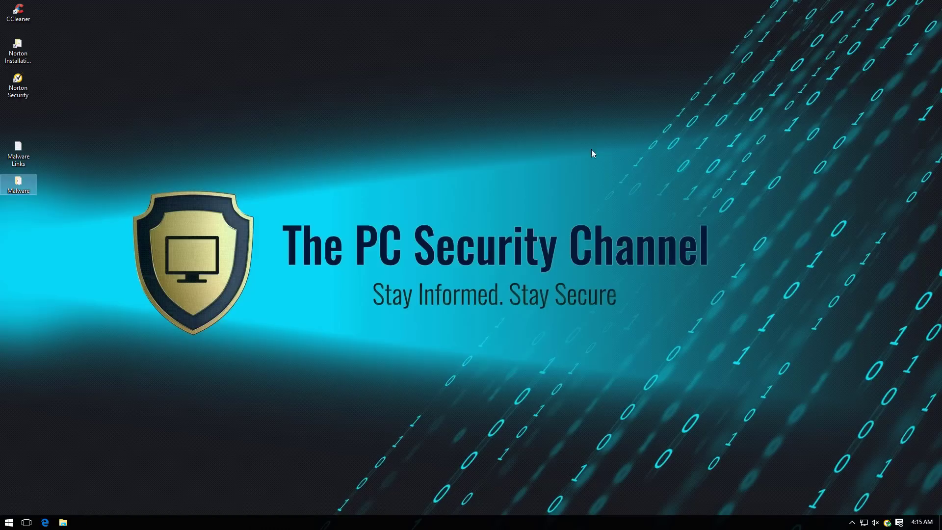
# - Run Norton Scan Now on the desktop Malware folder and review the W32.Virlock!inf7 detections
pyautogui.rightClick(15, 180)
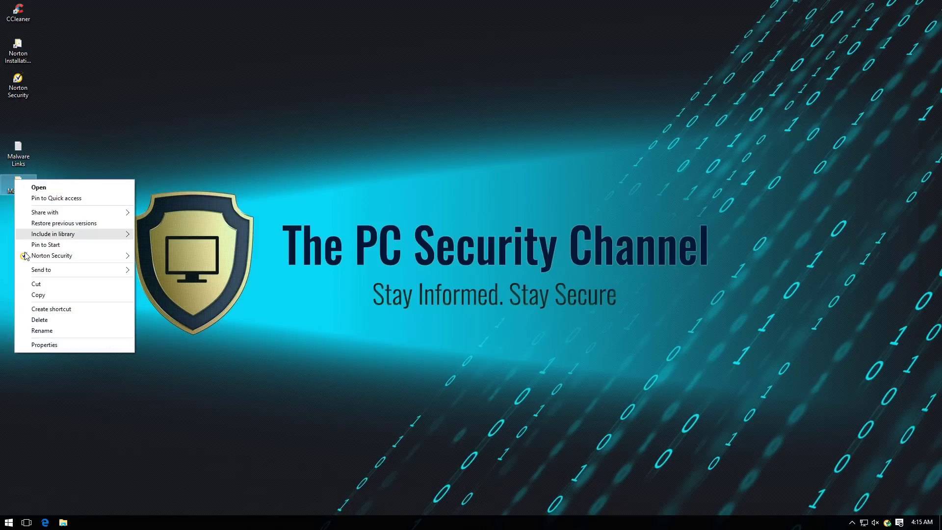
pyautogui.moveTo(28, 256)
pyautogui.click(170, 257)
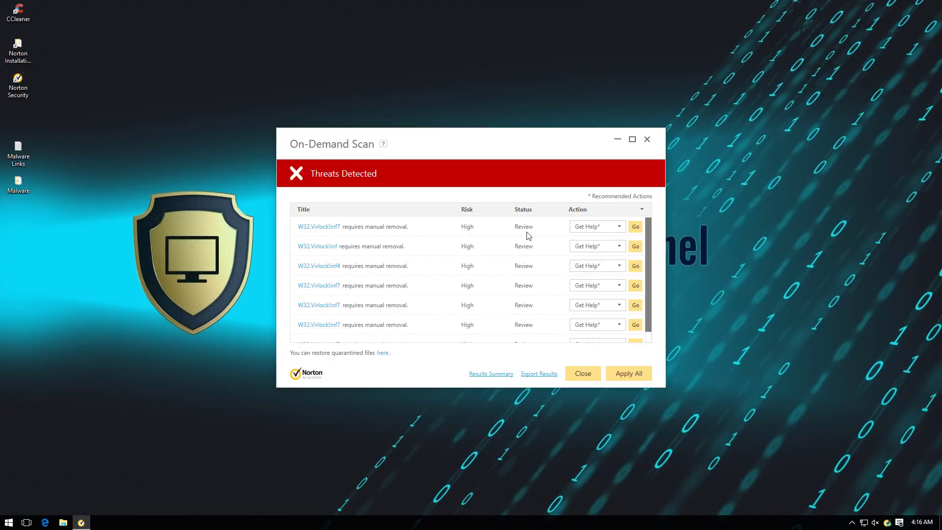
pyautogui.moveTo(648, 230); pyautogui.dragTo(646, 264)
pyautogui.scroll(1, 638, 231)
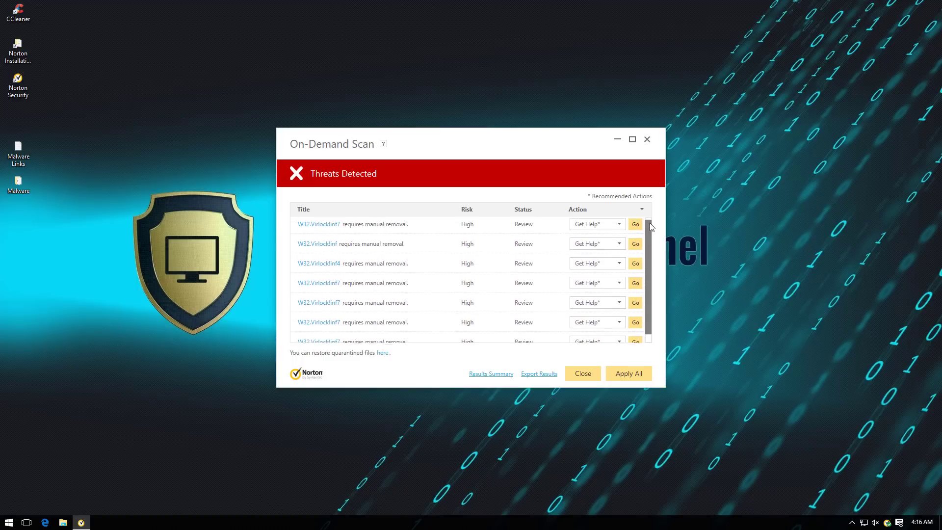
# - View and then dismiss the first Virlock threat's action choices
pyautogui.click(609, 228)
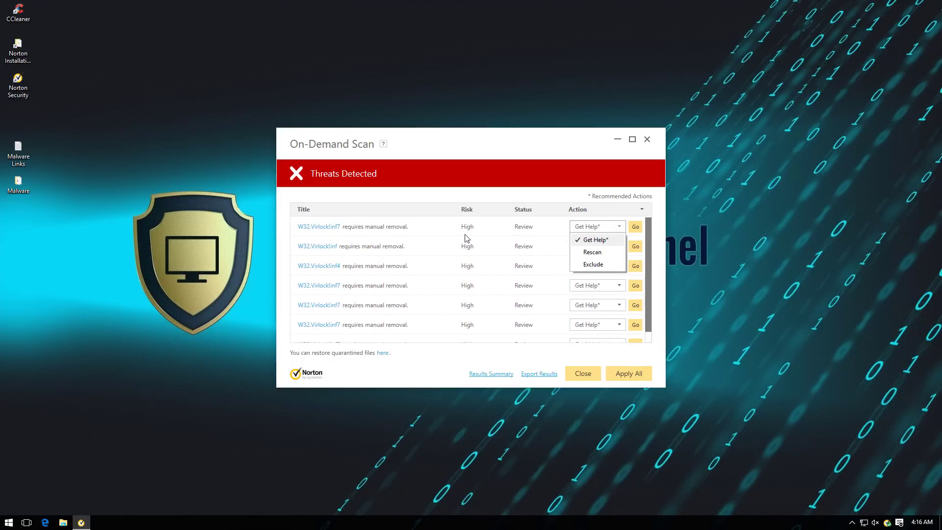
pyautogui.click(391, 223)
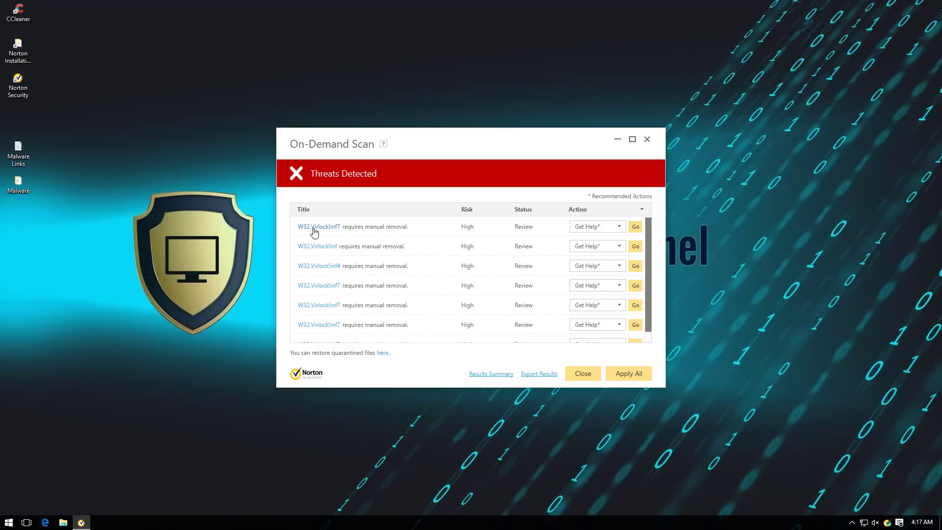
# - Close the scan results, acknowledging the manual-removal warning, and open the 256-item Malware folder
pyautogui.click(591, 374)
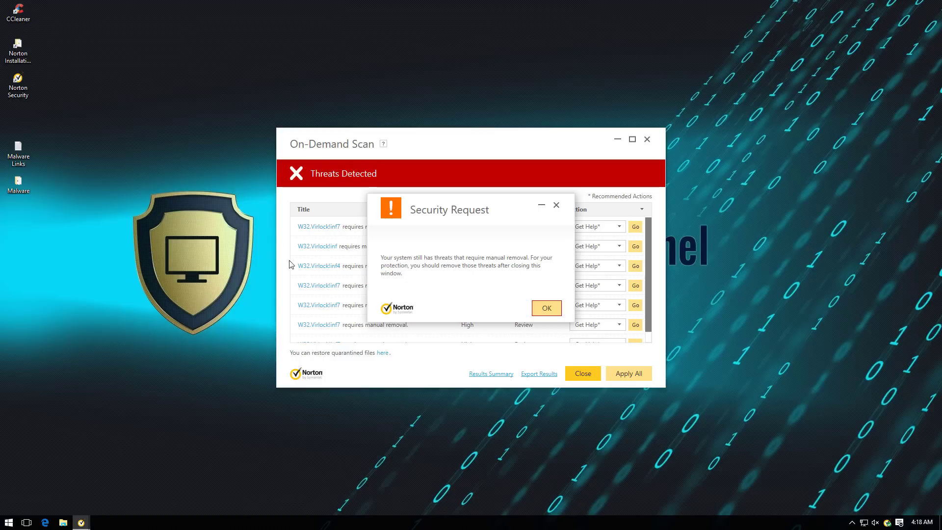
pyautogui.click(542, 307)
pyautogui.doubleClick(18, 184)
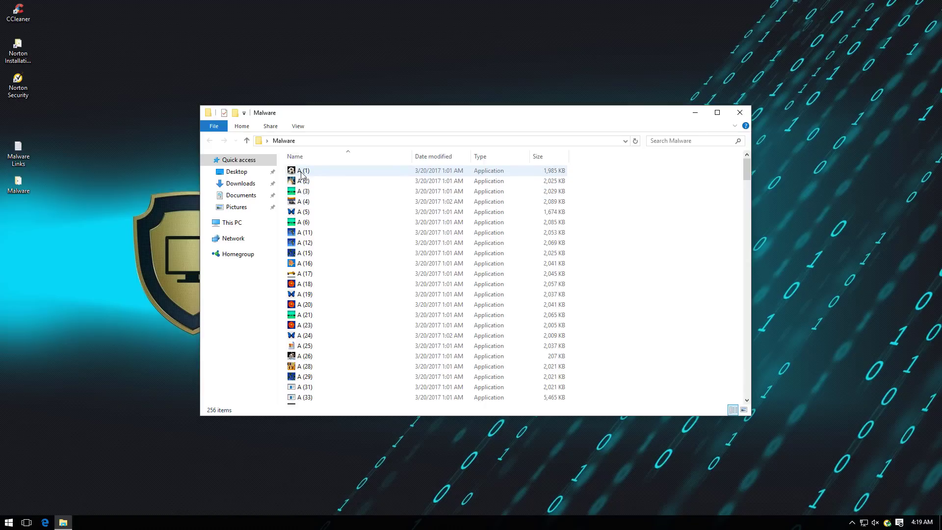
# - Open the Norton dashboard to confirm You Are Protected, glance at Settings, then close it
pyautogui.doubleClick(887, 522)
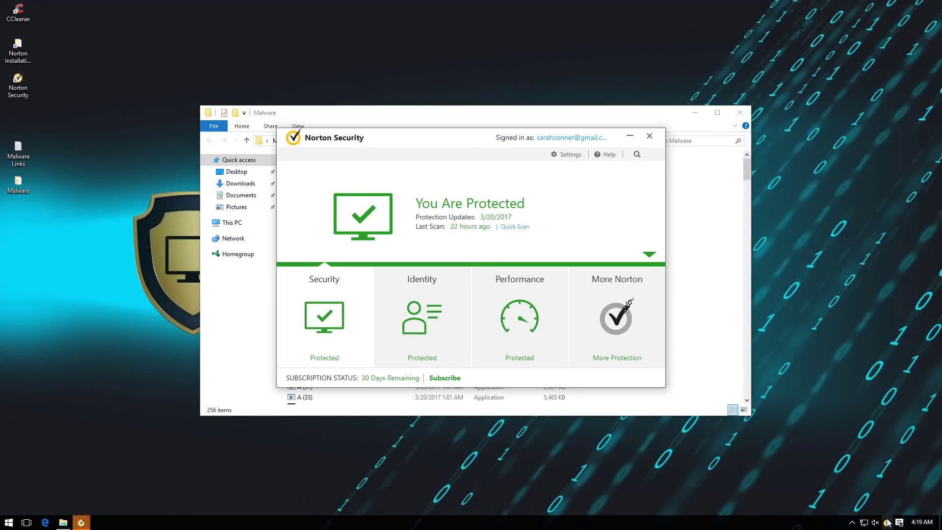
pyautogui.click(565, 156)
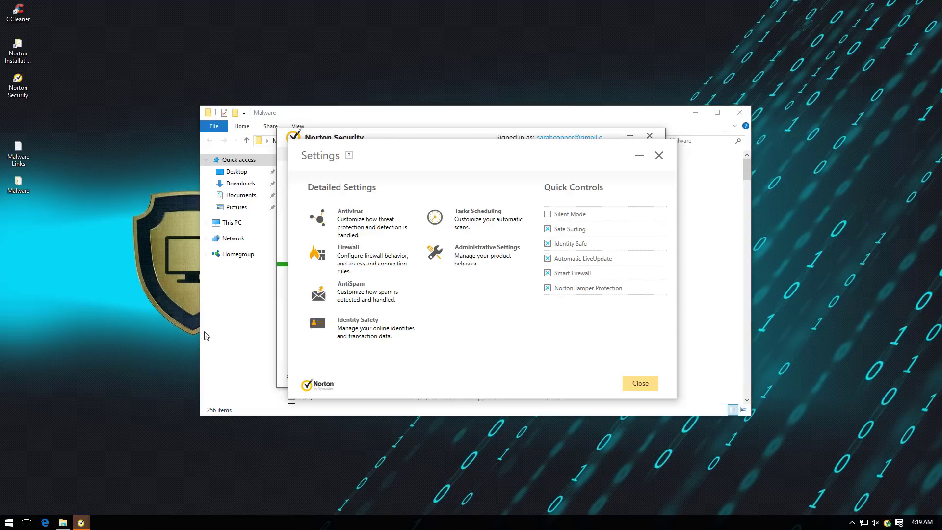
pyautogui.click(658, 155)
pyautogui.click(650, 136)
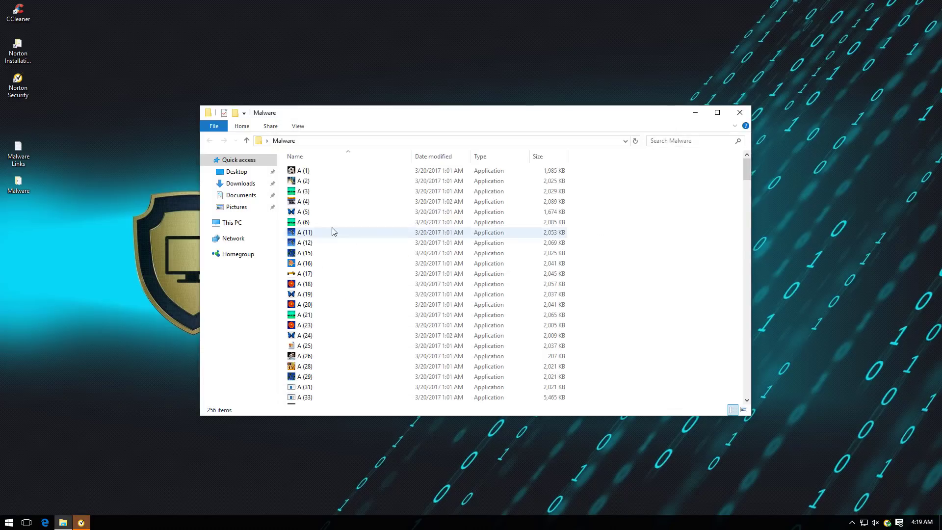
# - Try running samples A (1), A (2) and A (5), dismissing the errors and Norton's notice
pyautogui.doubleClick(306, 171)
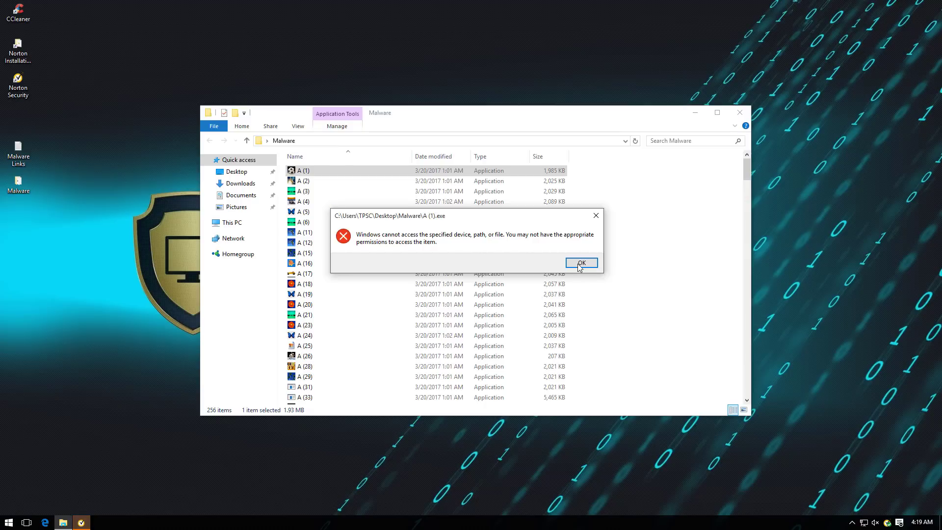
pyautogui.click(580, 263)
pyautogui.doubleClick(304, 181)
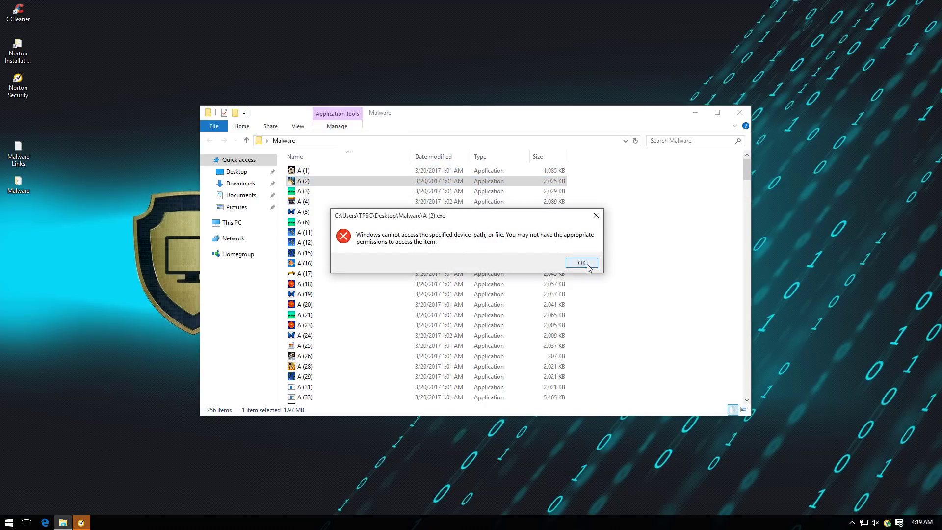
pyautogui.click(581, 262)
pyautogui.doubleClick(330, 212)
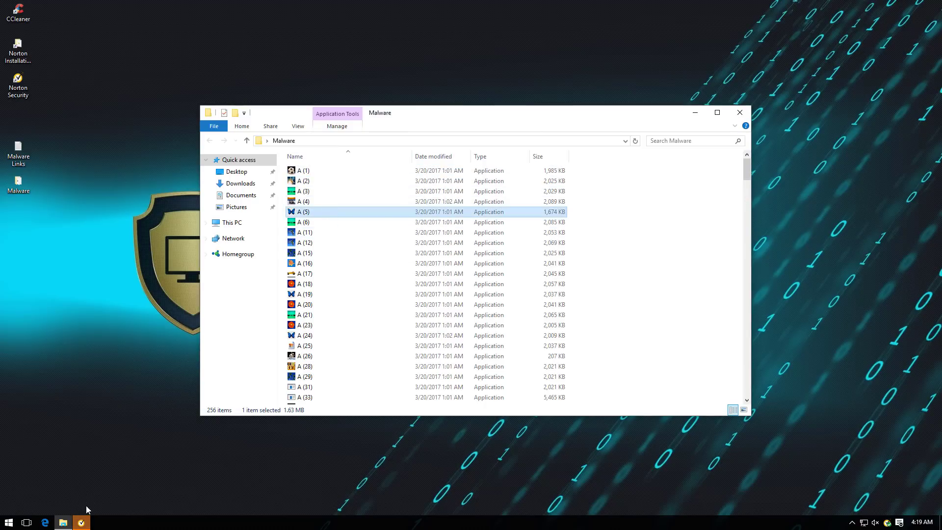
pyautogui.click(639, 376)
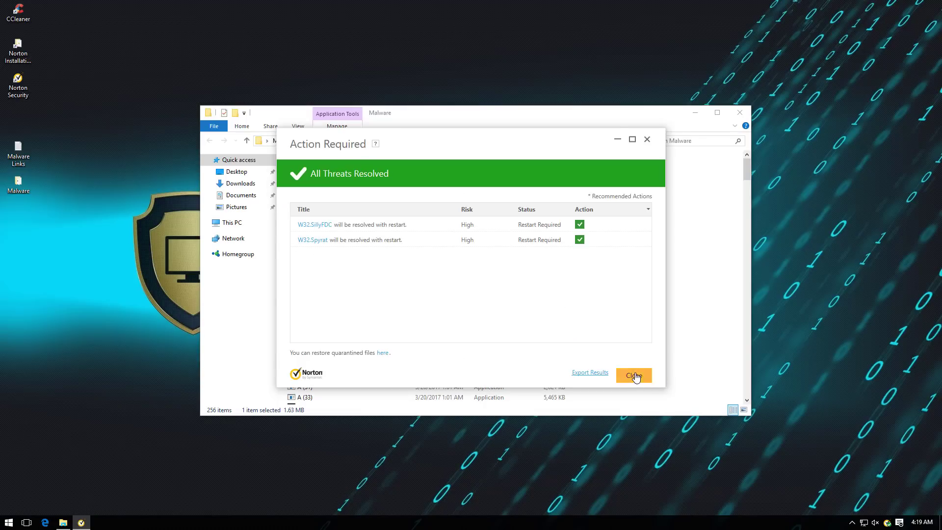
pyautogui.click(636, 377)
# - Try running samples A (12), A (24) and A (34), dismissing each access-denied error
pyautogui.doubleClick(319, 244)
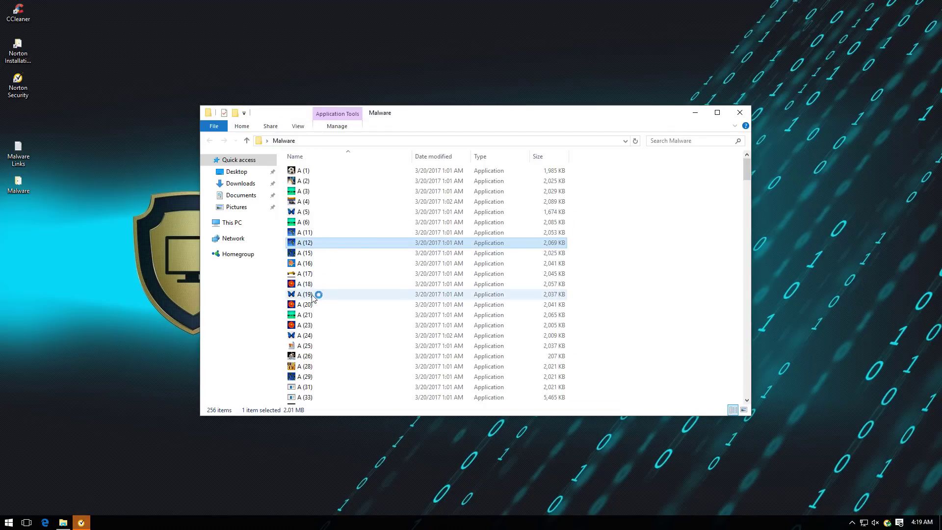
pyautogui.click(583, 259)
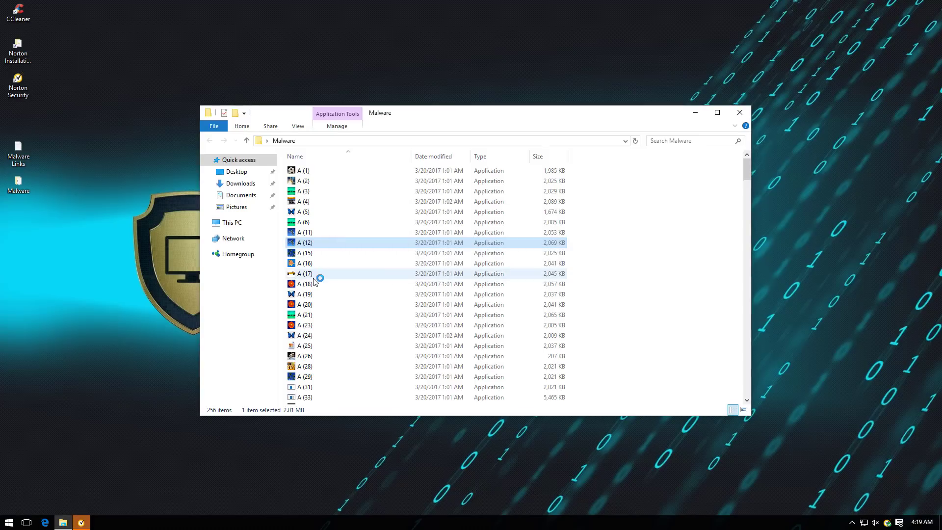
pyautogui.doubleClick(316, 337)
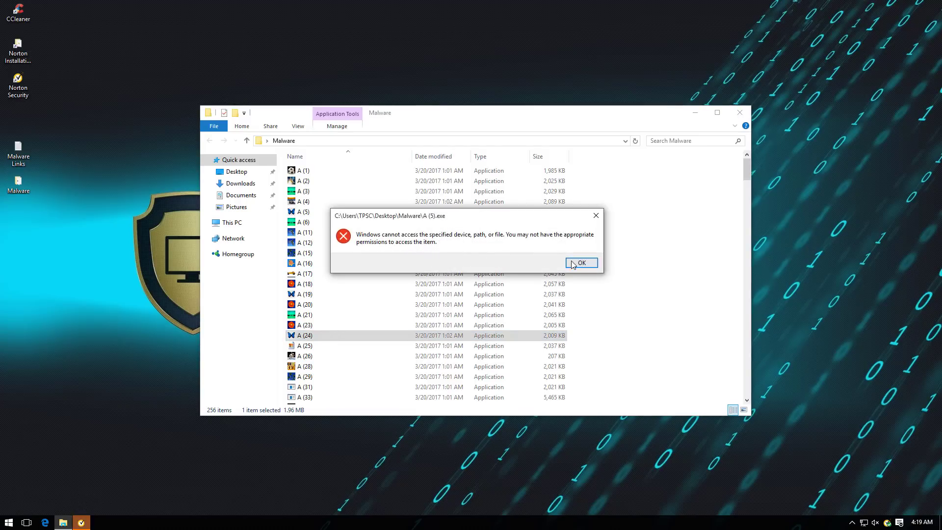
pyautogui.click(582, 263)
pyautogui.scroll(-4, 370, 321)
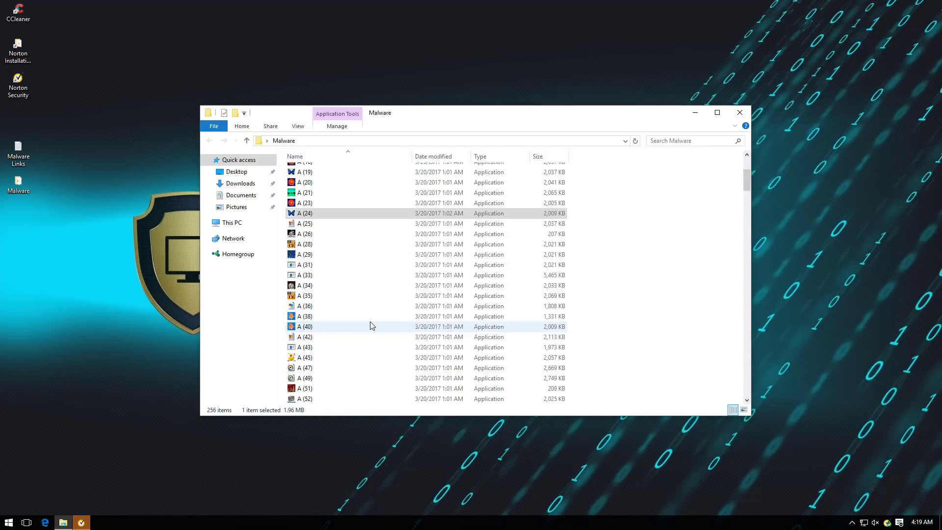
pyautogui.click(324, 290)
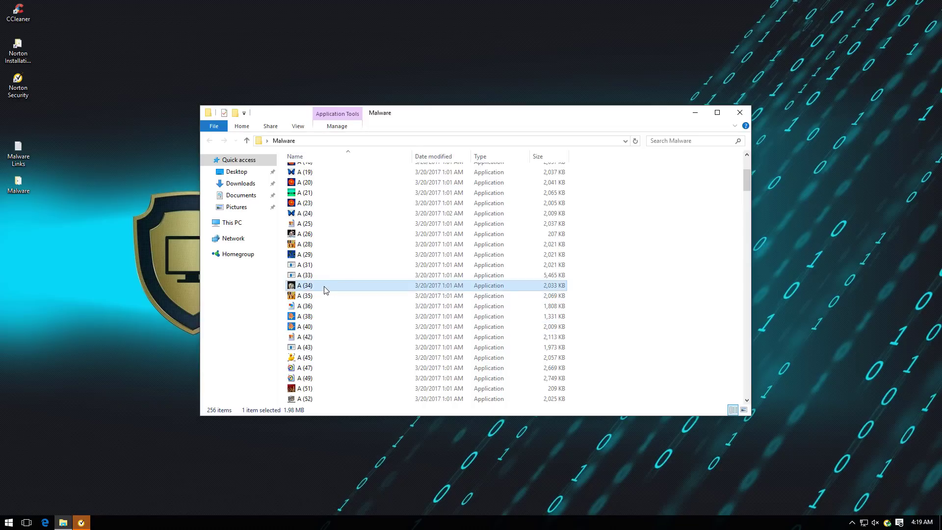
pyautogui.doubleClick(324, 290)
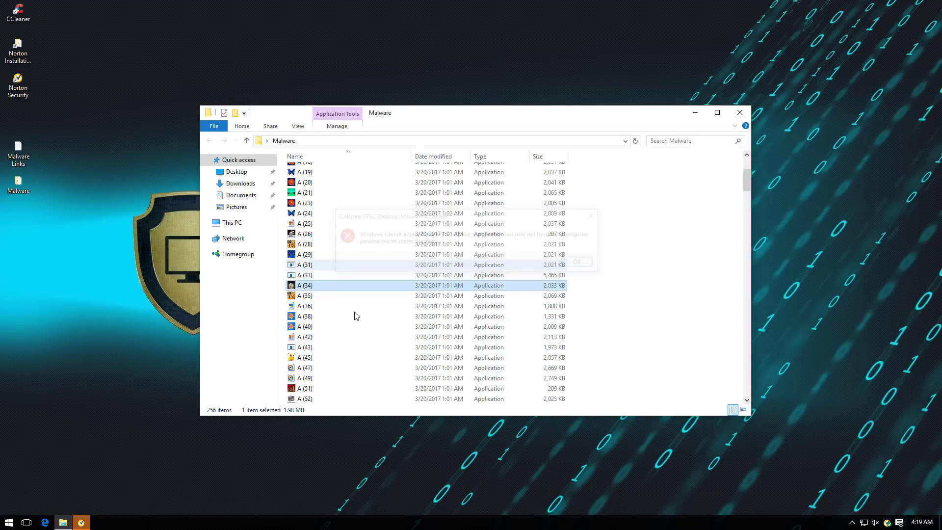
# - Try running samples A (40), A (45) and A (43), dismissing each access-denied error
pyautogui.click(331, 328)
pyautogui.doubleClick(331, 327)
pyautogui.click(583, 261)
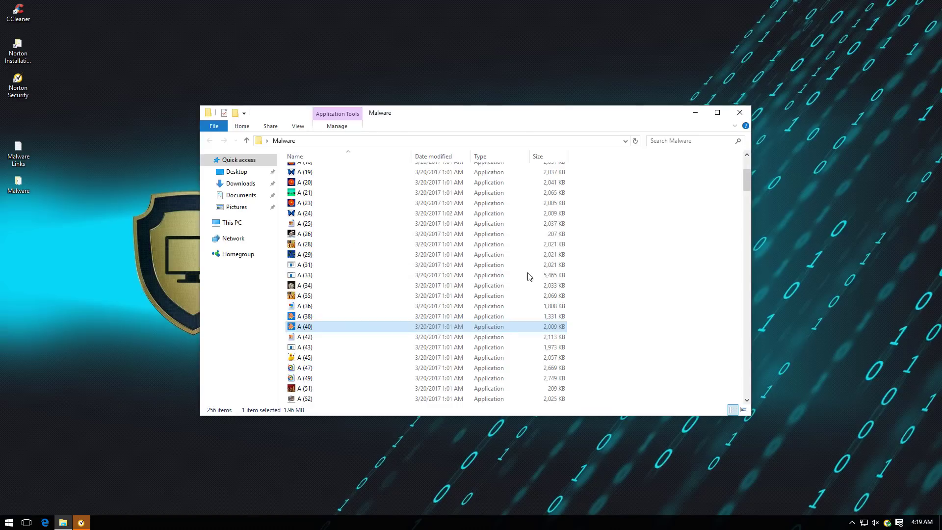
pyautogui.doubleClick(324, 357)
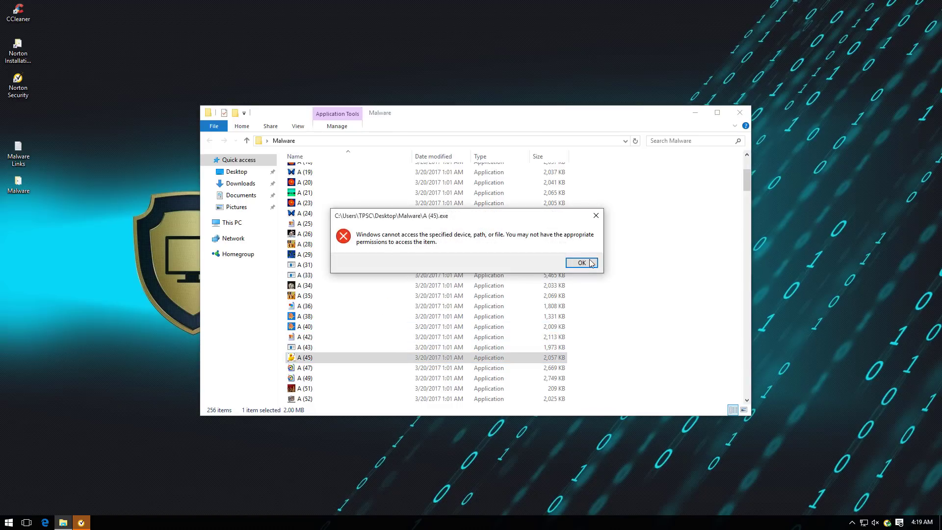
pyautogui.click(581, 262)
pyautogui.doubleClick(305, 347)
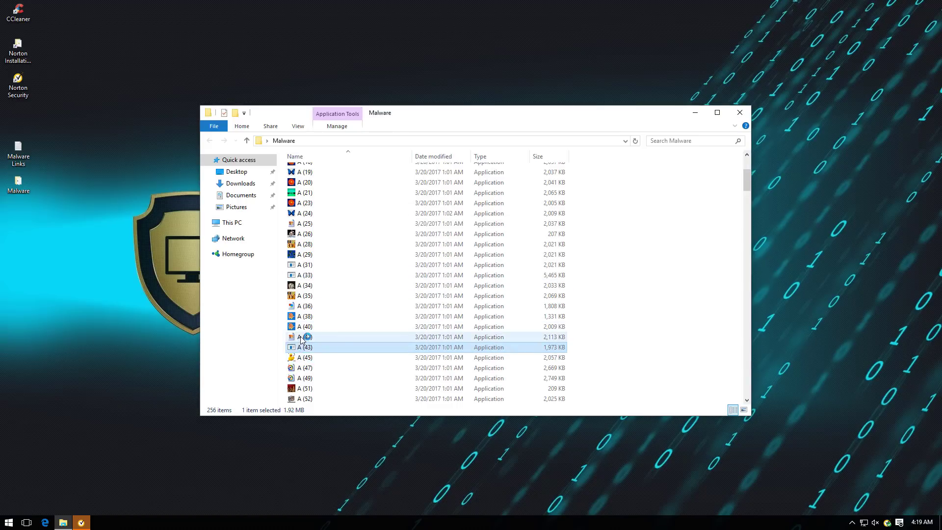
pyautogui.click(302, 337)
pyautogui.click(577, 267)
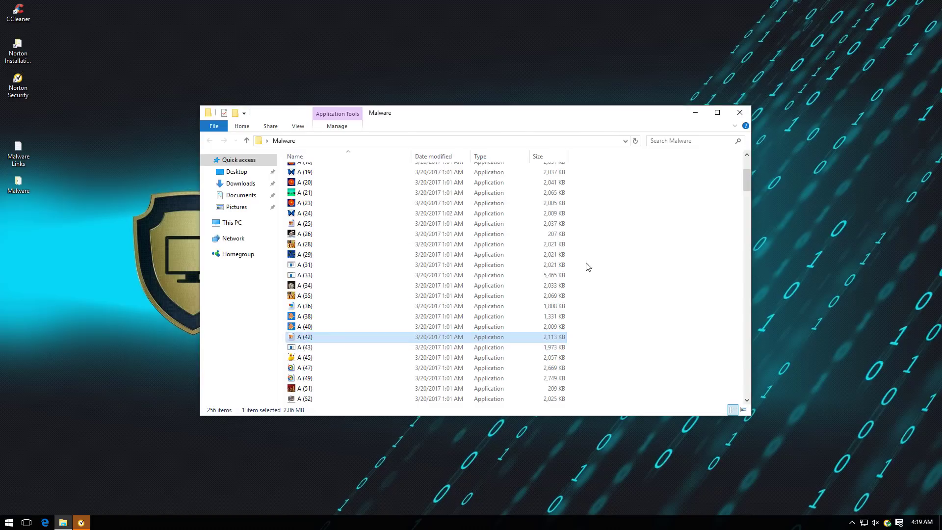
# - Try running samples A (77), A (72) and A (87), dismissing each access-denied error
pyautogui.moveTo(746, 186); pyautogui.dragTo(708, 212)
pyautogui.doubleClick(291, 264)
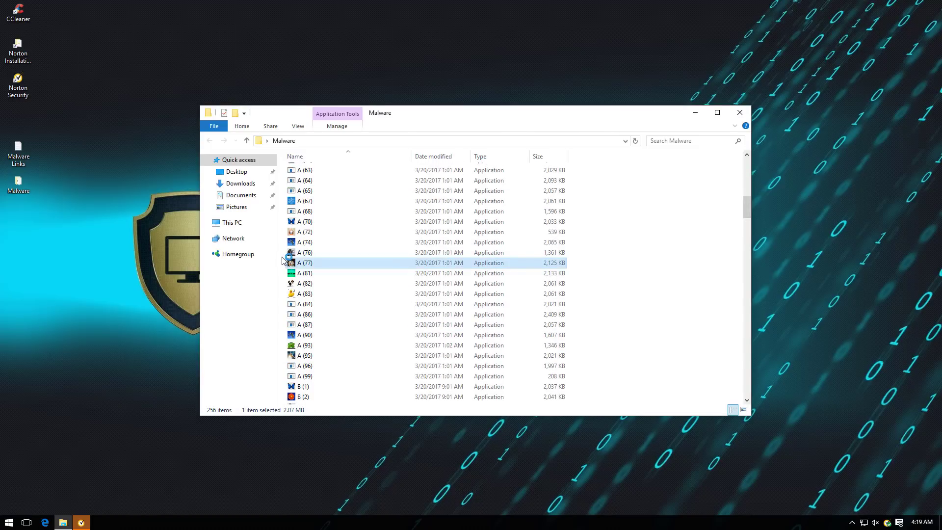
pyautogui.click(569, 265)
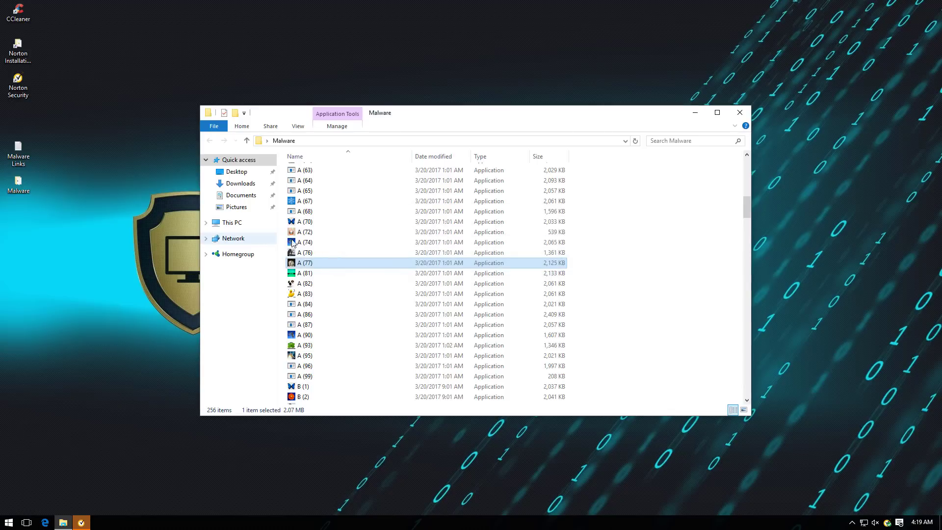
pyautogui.doubleClick(304, 232)
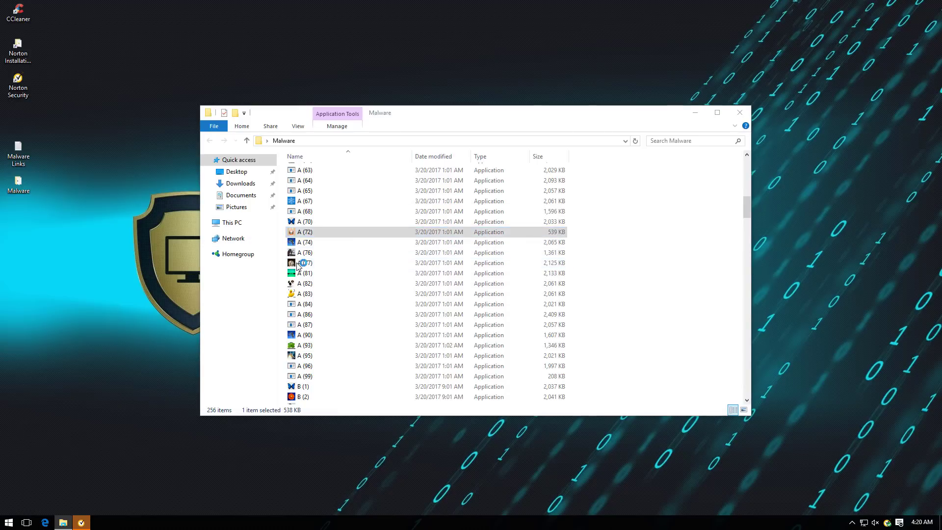
pyautogui.click(579, 267)
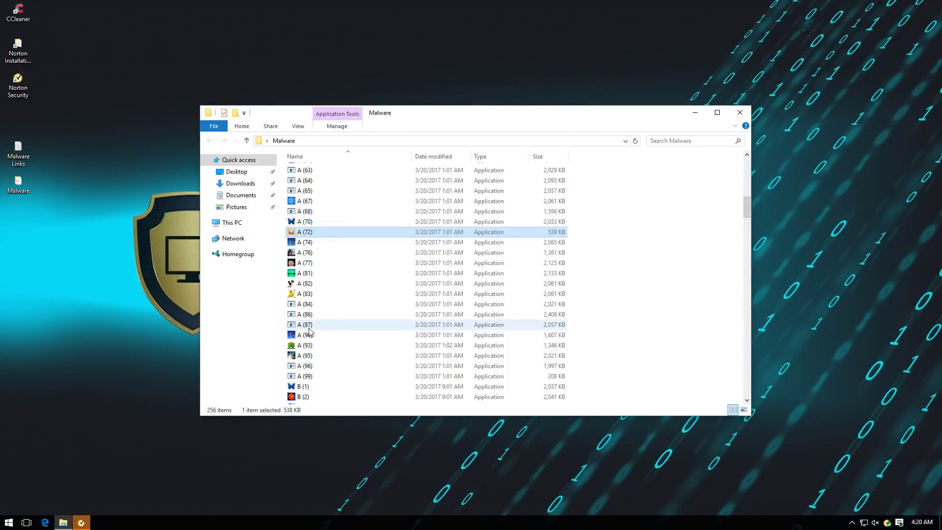
pyautogui.doubleClick(304, 325)
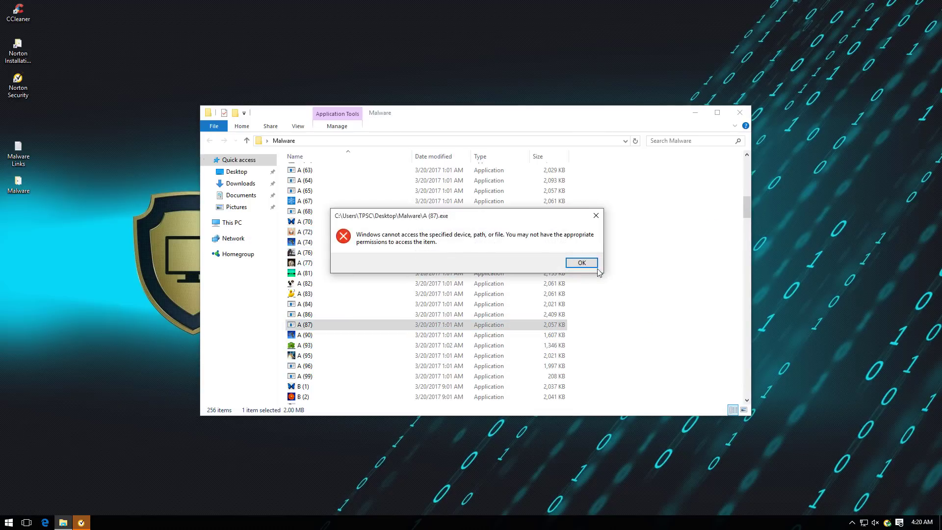
pyautogui.click(580, 261)
# - Try running samples B (1), B (3), B (11) and B (18), dismissing each access-denied error
pyautogui.moveTo(747, 208); pyautogui.dragTo(751, 223)
pyautogui.doubleClick(324, 251)
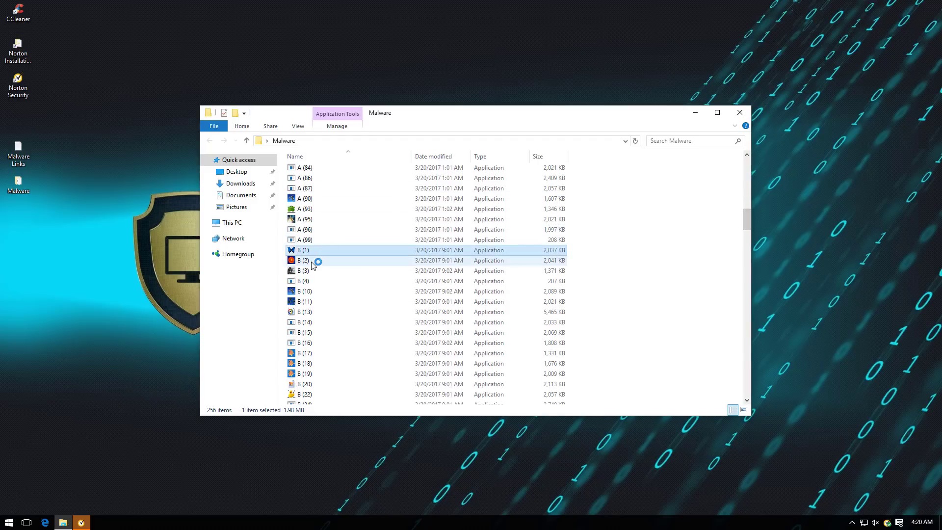
pyautogui.click(580, 262)
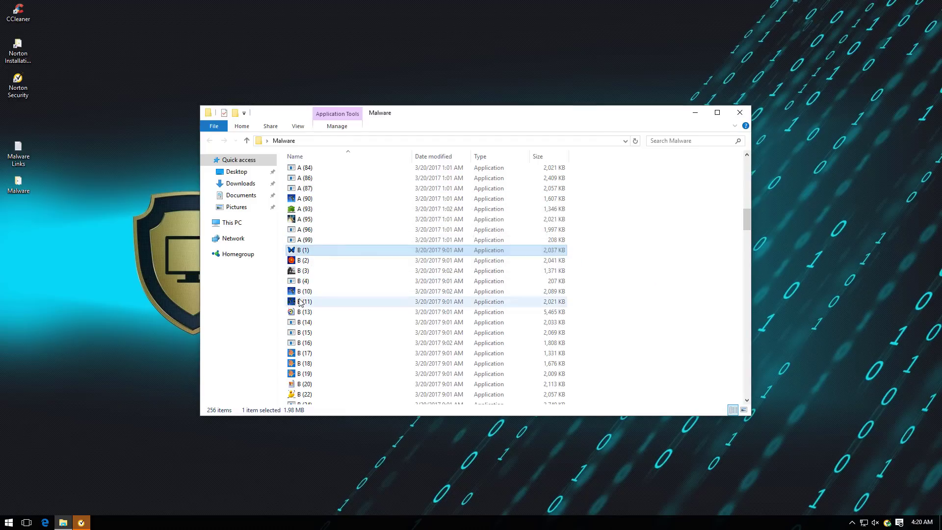
pyautogui.click(313, 271)
pyautogui.doubleClick(313, 271)
pyautogui.click(582, 263)
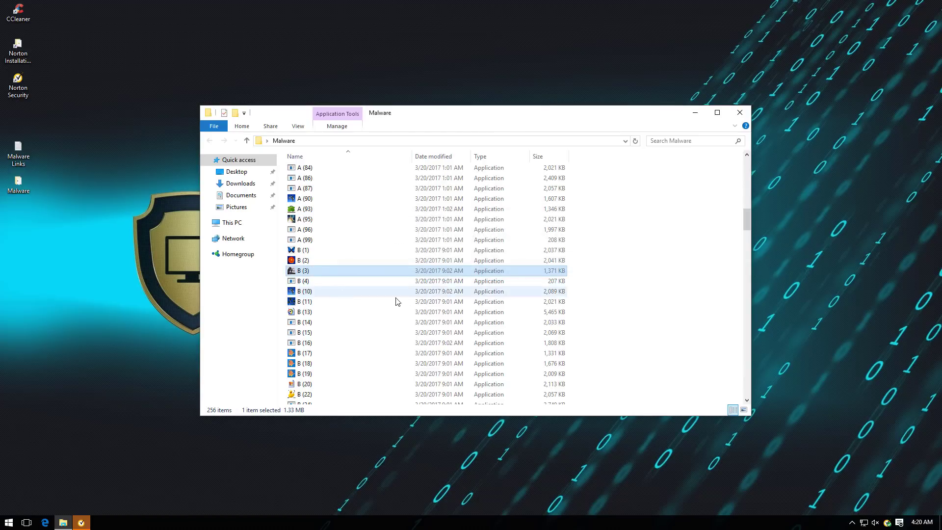
pyautogui.doubleClick(319, 302)
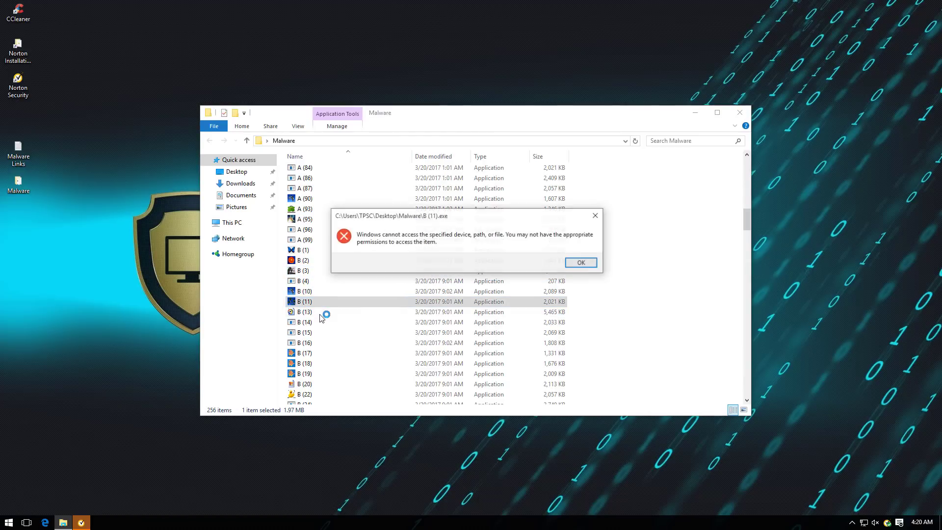
pyautogui.click(582, 263)
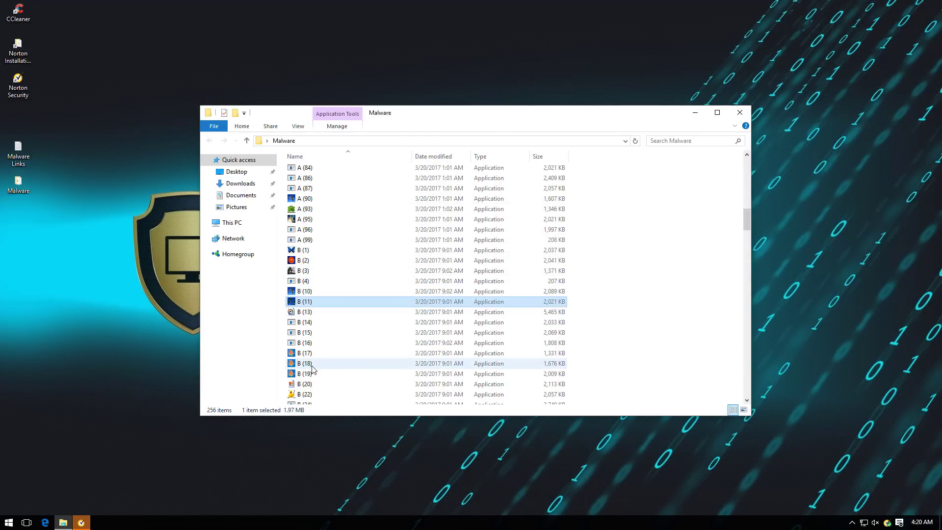
pyautogui.click(316, 345)
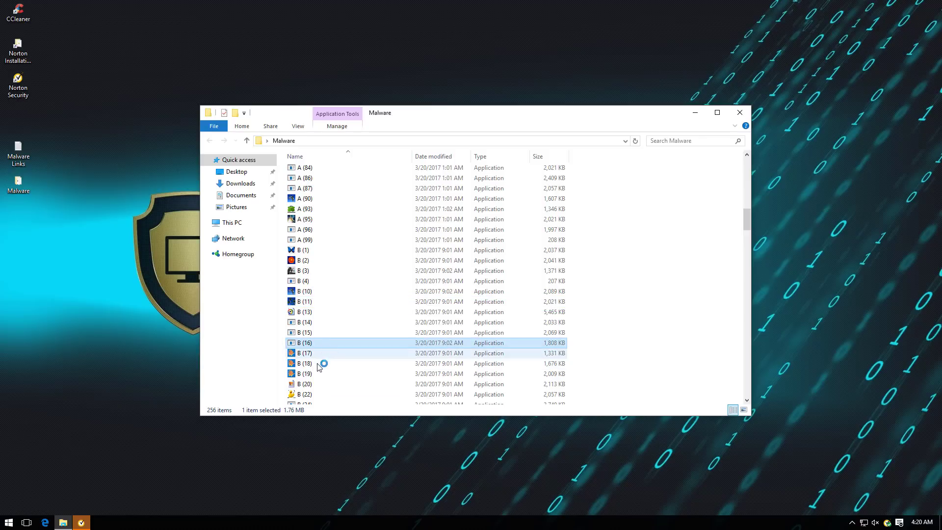
pyautogui.doubleClick(320, 363)
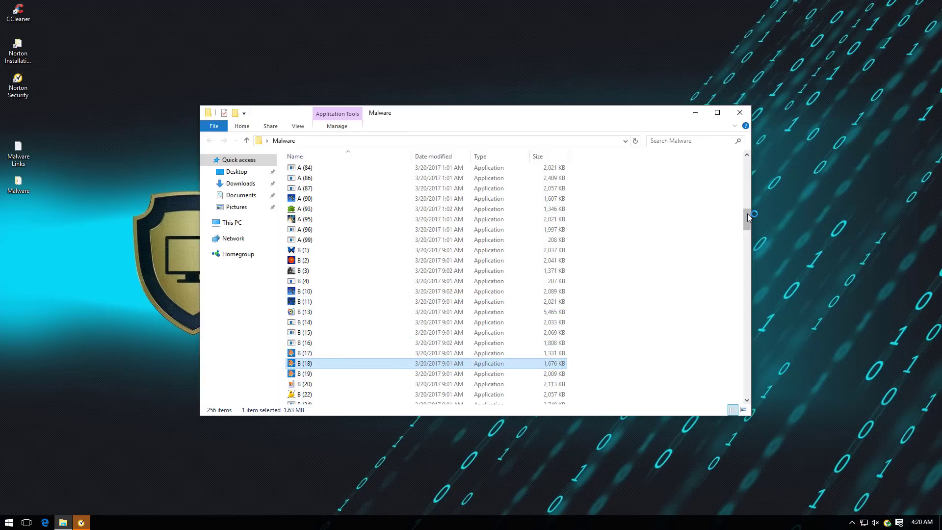
# - Try running samples B (28), B (33) and B (38), dismissing the access-denied errors
pyautogui.scroll(-7, 638, 216)
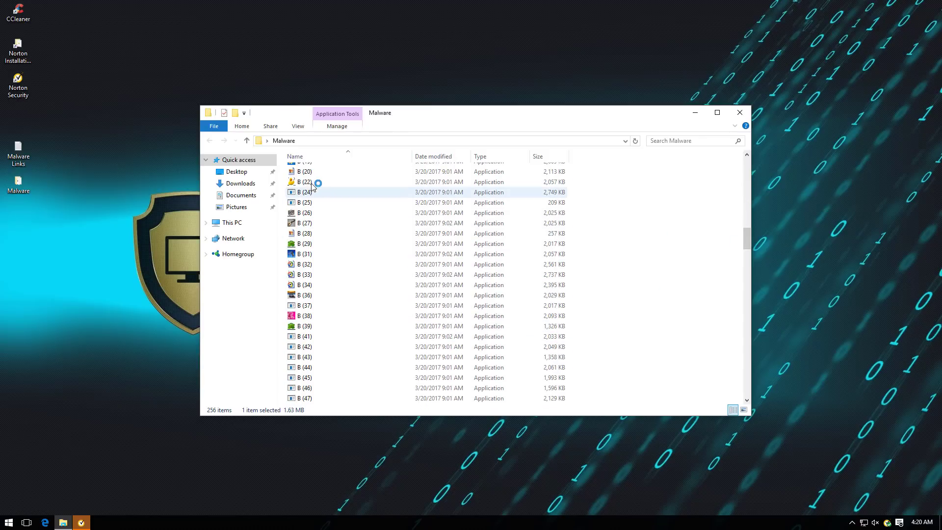
pyautogui.click(318, 183)
pyautogui.doubleClick(307, 234)
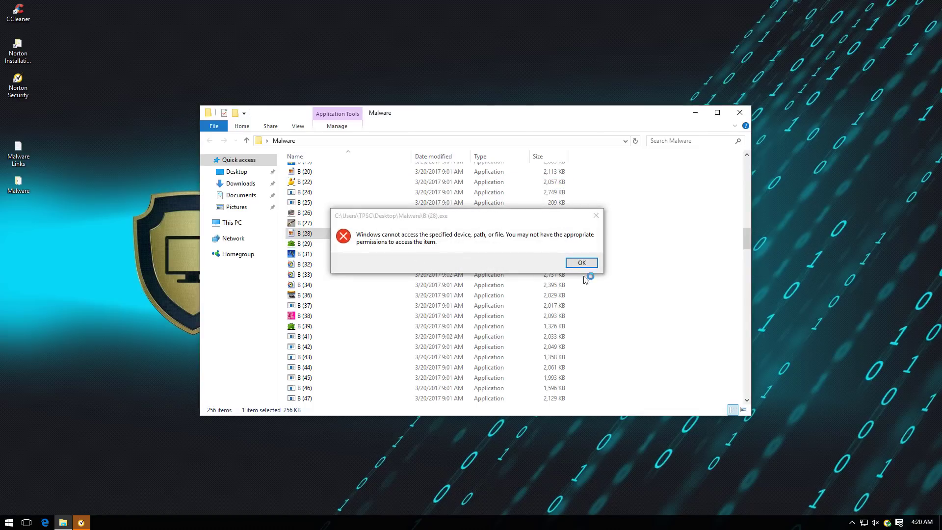
pyautogui.click(580, 264)
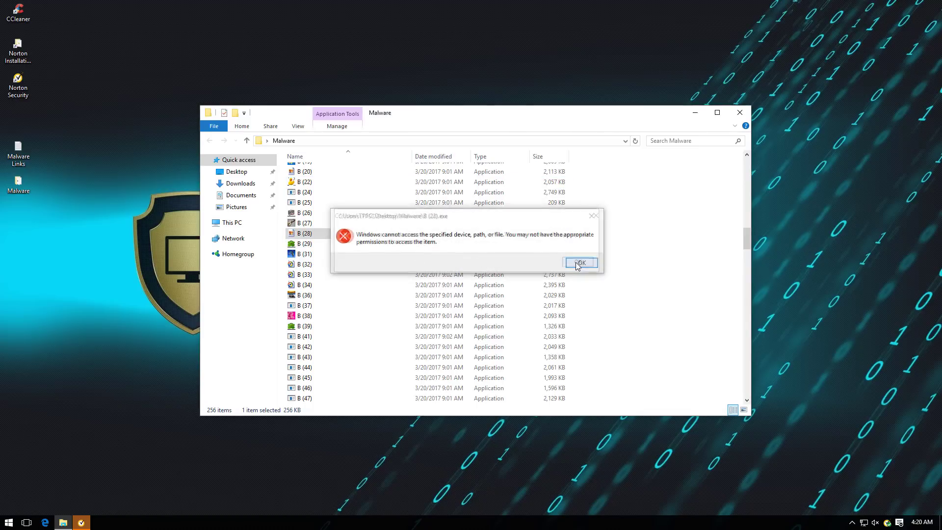
pyautogui.doubleClick(309, 274)
pyautogui.doubleClick(309, 315)
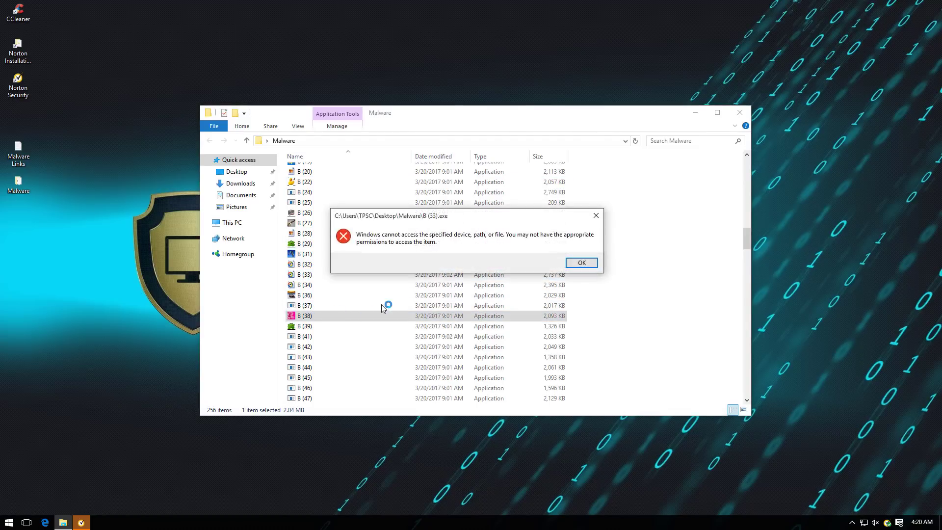
pyautogui.click(580, 263)
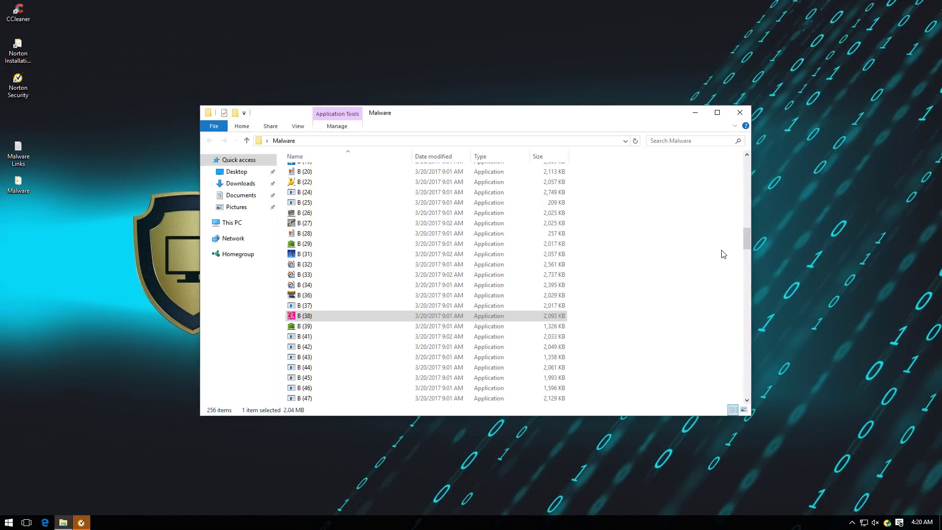
pyautogui.moveTo(747, 239); pyautogui.dragTo(747, 286)
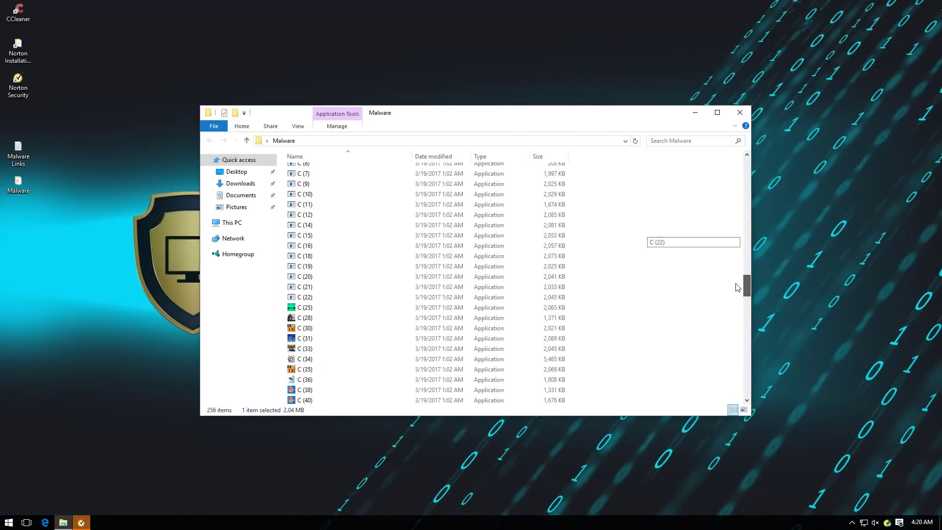
# - Try running samples C (18), C (33) and C (43), dismissing each access-denied error
pyautogui.click(294, 258)
pyautogui.doubleClick(295, 258)
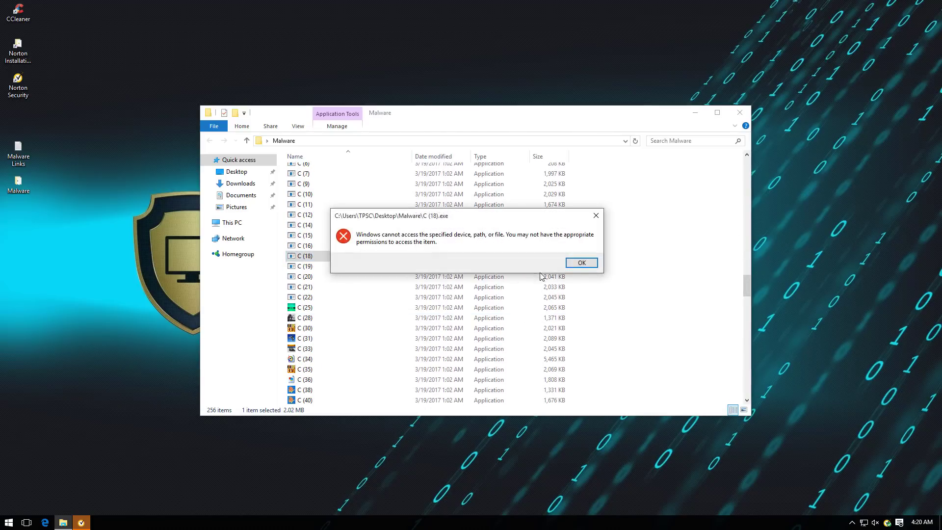
pyautogui.click(581, 263)
pyautogui.doubleClick(294, 349)
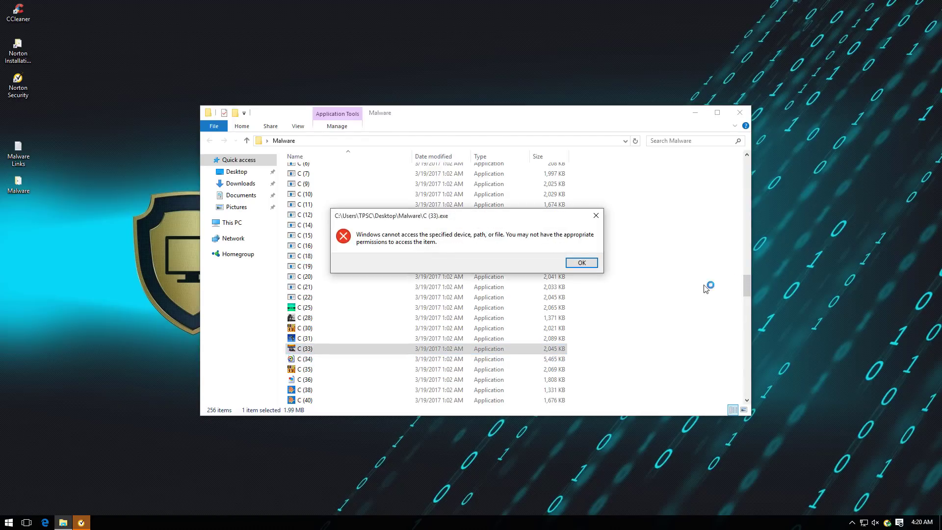
pyautogui.click(582, 263)
pyautogui.moveTo(749, 281); pyautogui.dragTo(750, 295)
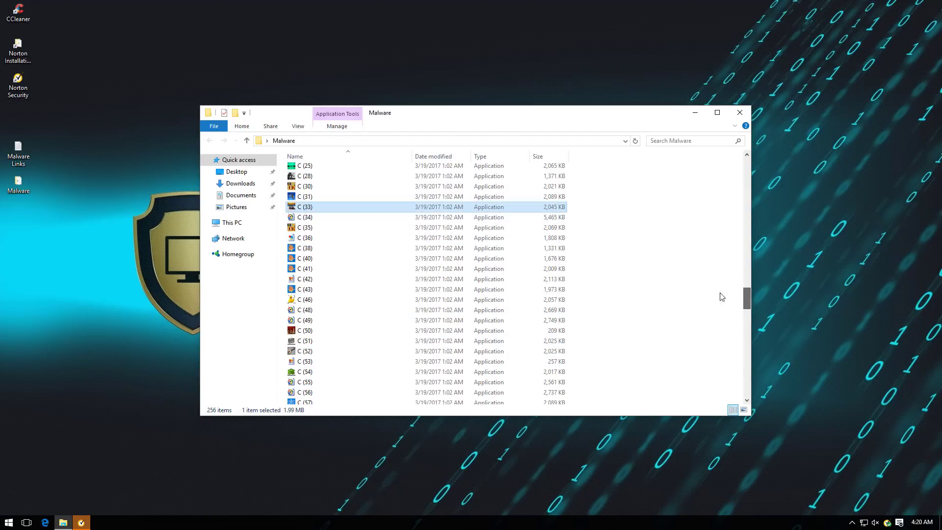
pyautogui.doubleClick(326, 289)
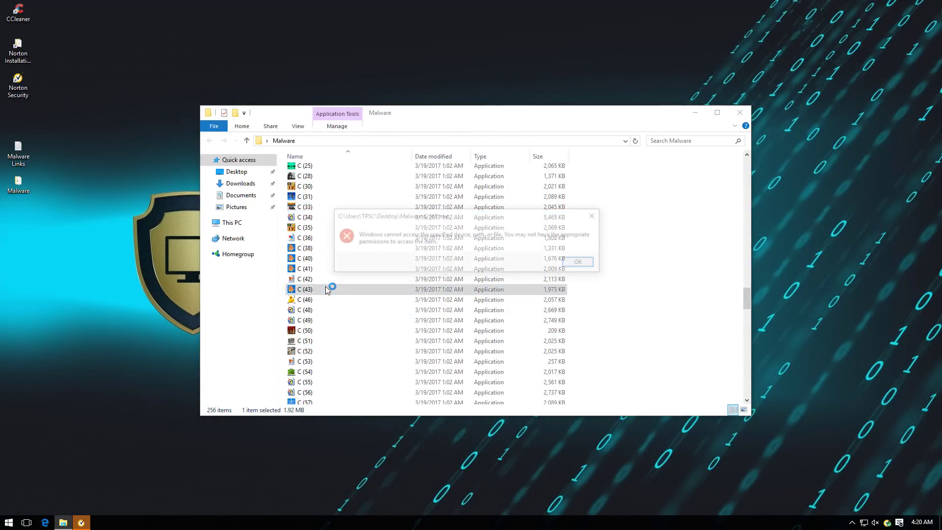
pyautogui.click(580, 263)
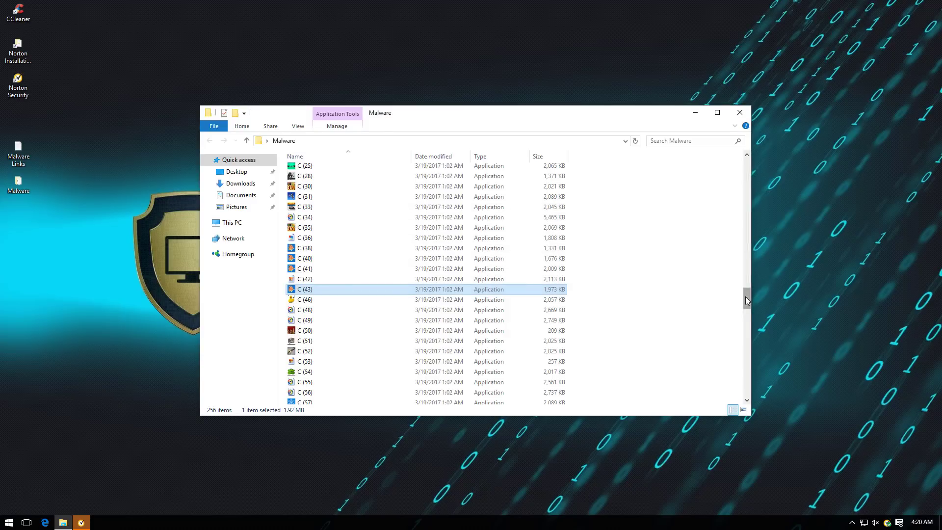
pyautogui.moveTo(746, 296); pyautogui.dragTo(746, 326)
# - Try running samples C (90), C (100) and C (99), dismissing each access-denied error
pyautogui.click(323, 281)
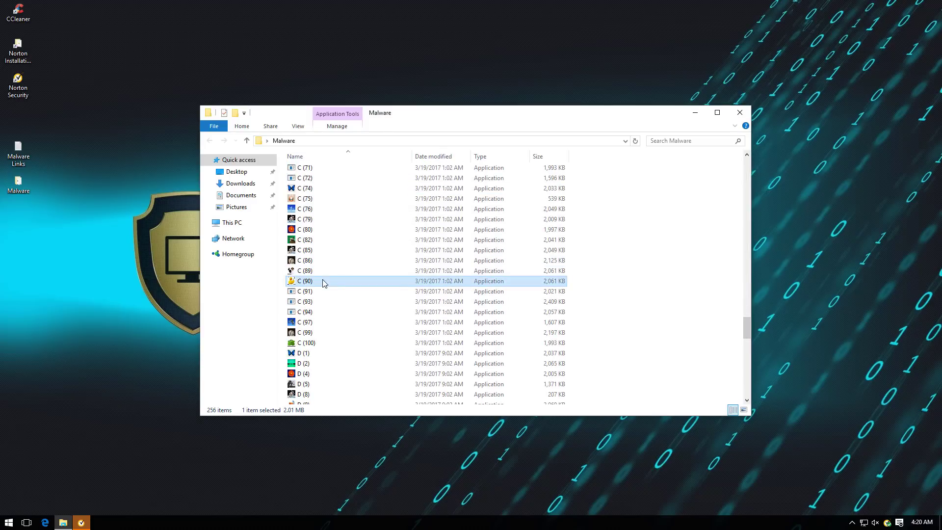
pyautogui.doubleClick(324, 281)
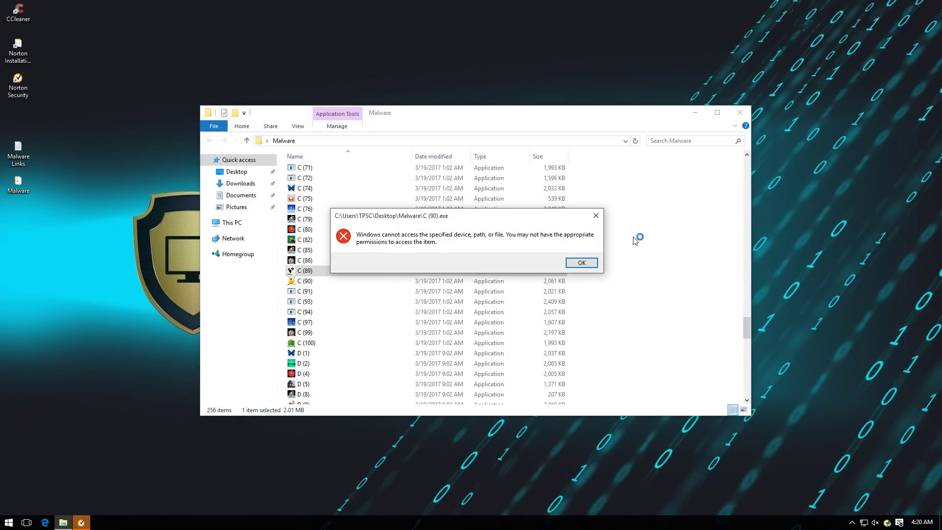
pyautogui.click(581, 264)
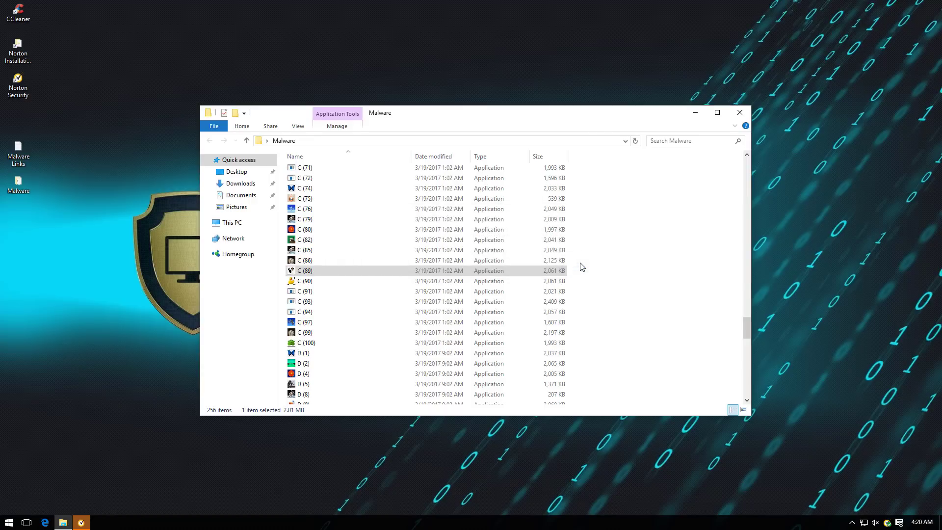
pyautogui.scroll(-2, 739, 324)
pyautogui.click(307, 300)
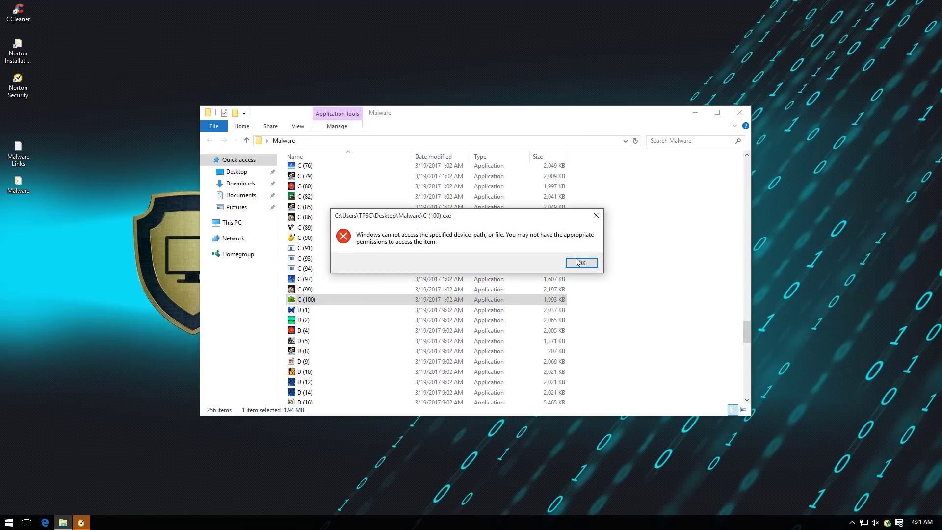
pyautogui.press('Return')
pyautogui.doubleClick(356, 288)
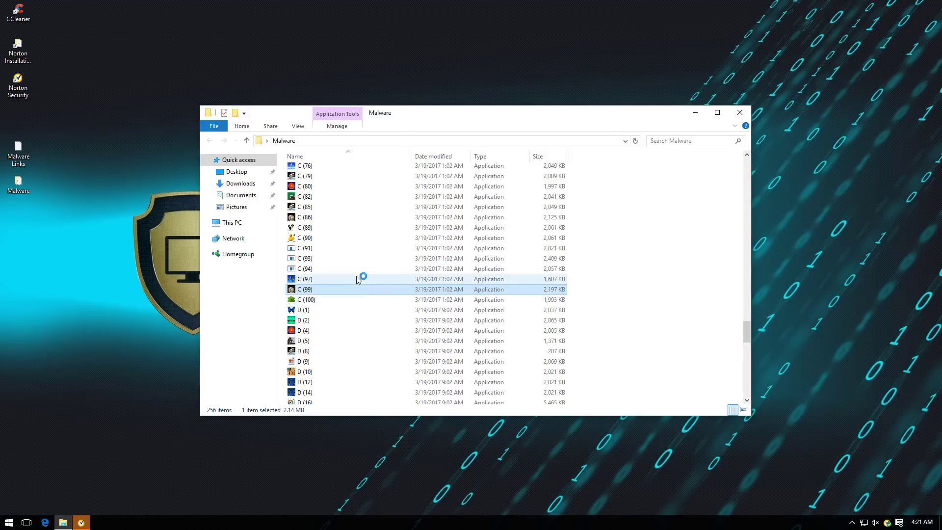
pyautogui.click(587, 263)
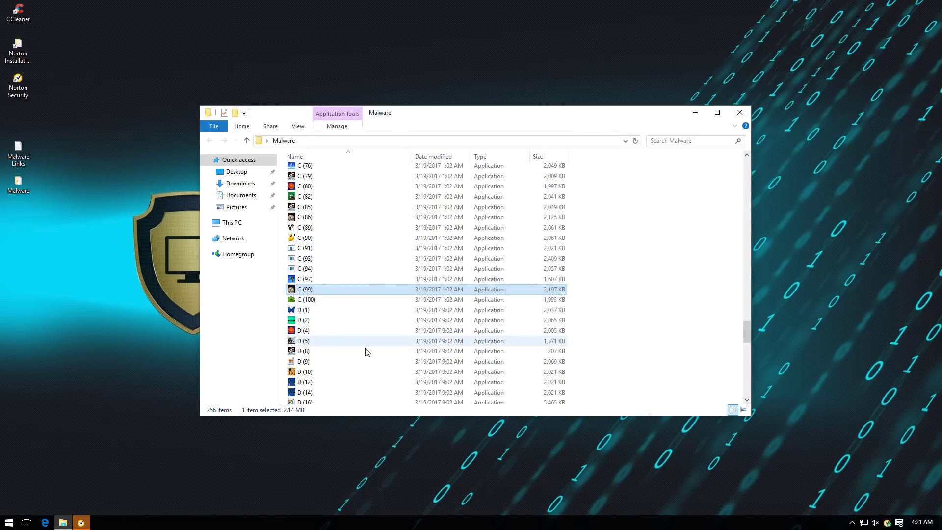
# - Try running samples D (9), D (60) and D (46), dismissing each access-denied error
pyautogui.doubleClick(321, 365)
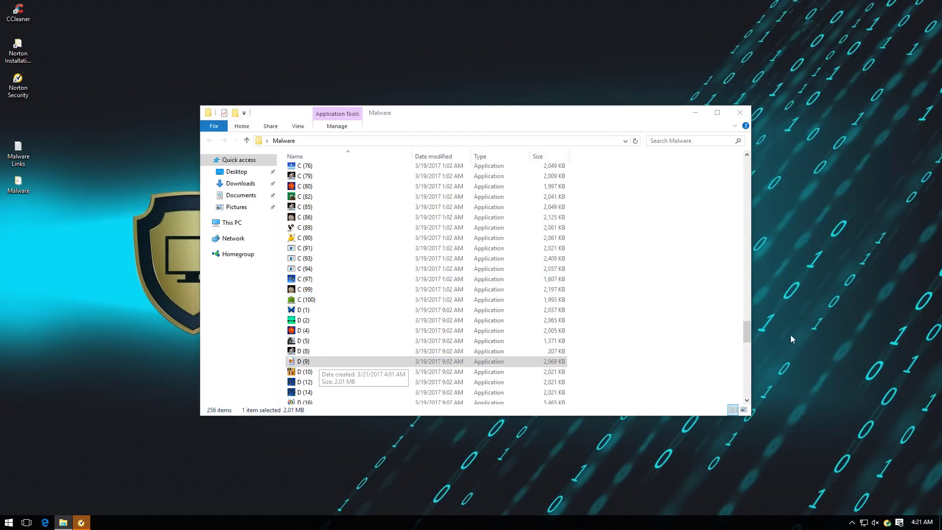
pyautogui.click(569, 264)
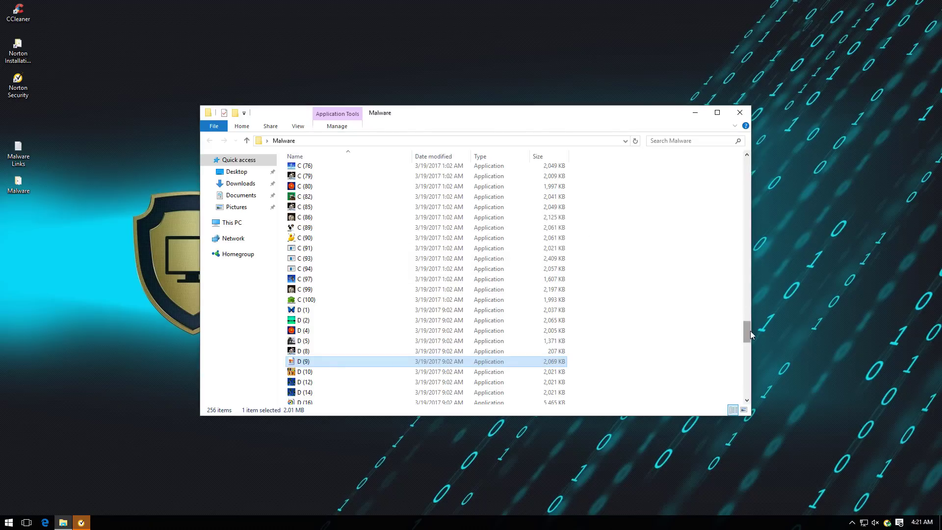
pyautogui.moveTo(746, 327); pyautogui.dragTo(746, 363)
pyautogui.doubleClick(318, 318)
pyautogui.click(582, 262)
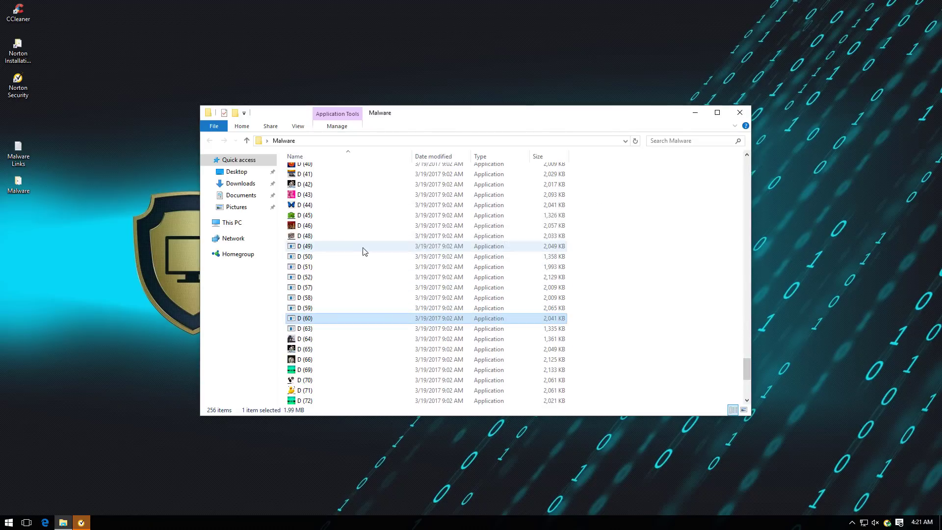
pyautogui.doubleClick(322, 227)
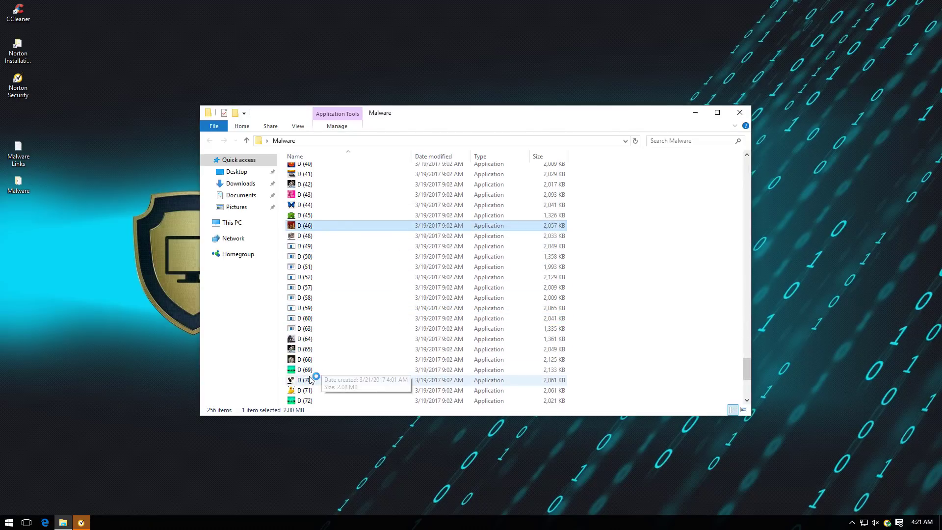
pyautogui.click(580, 263)
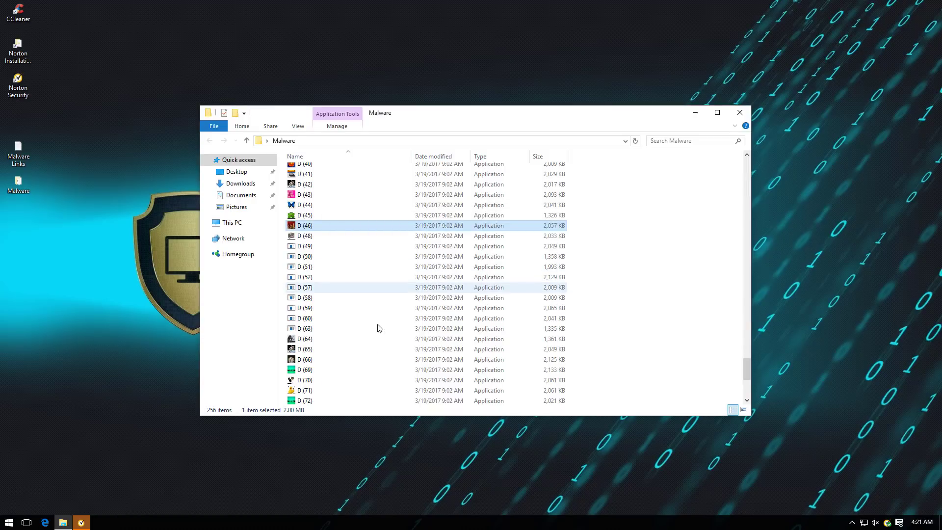
# - Try running samples D (65), D (100) and D (73), dismissing the access-denied errors
pyautogui.doubleClick(335, 349)
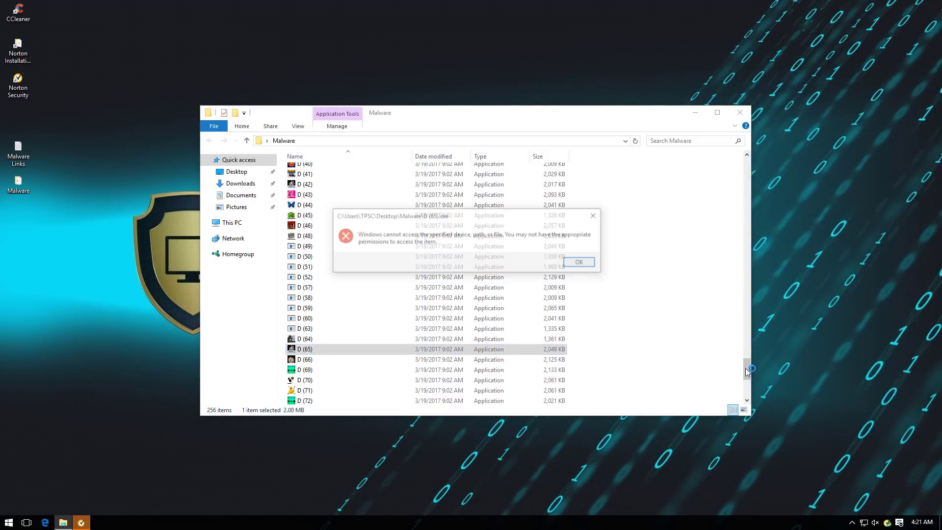
pyautogui.click(581, 263)
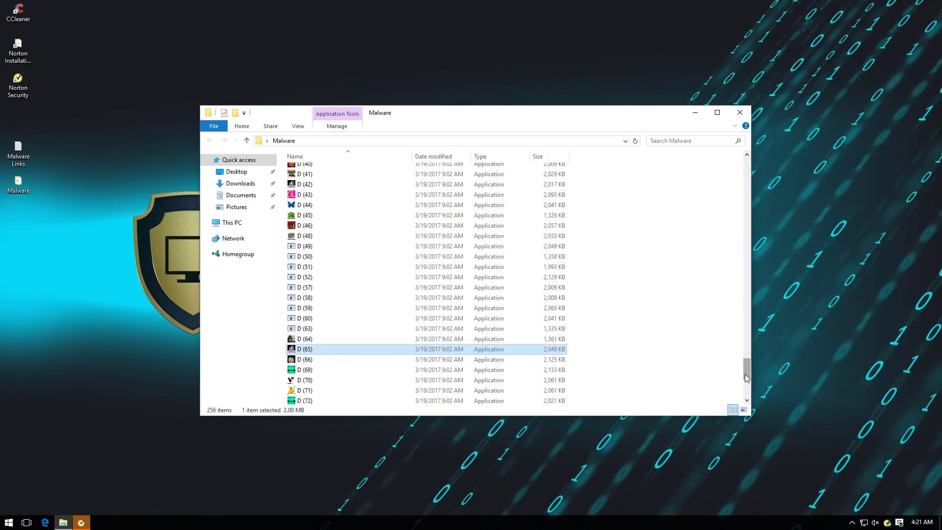
pyautogui.moveTo(747, 369); pyautogui.dragTo(746, 386)
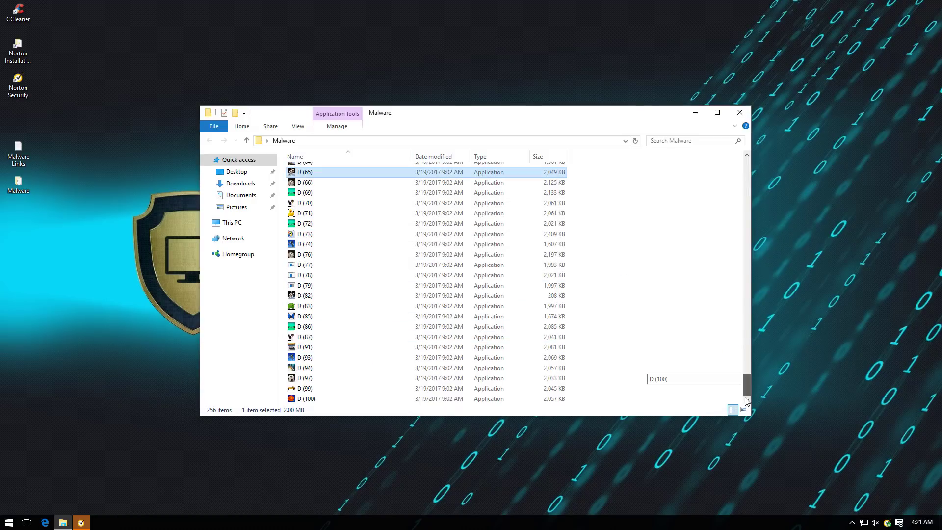
pyautogui.click(319, 401)
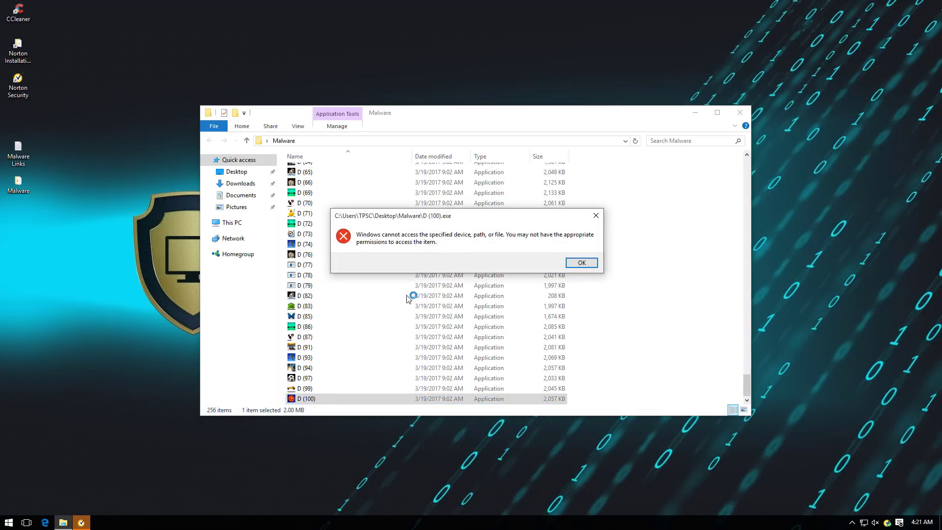
pyautogui.click(582, 263)
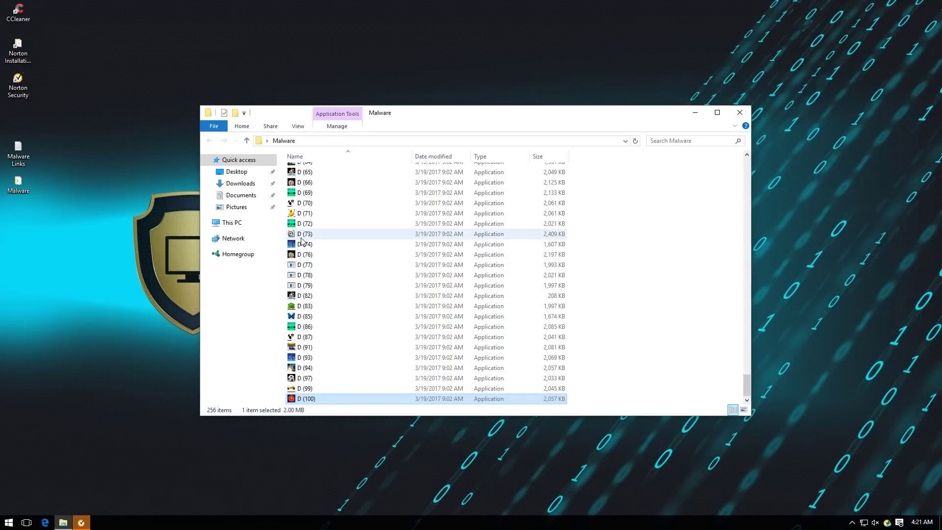
pyautogui.doubleClick(305, 234)
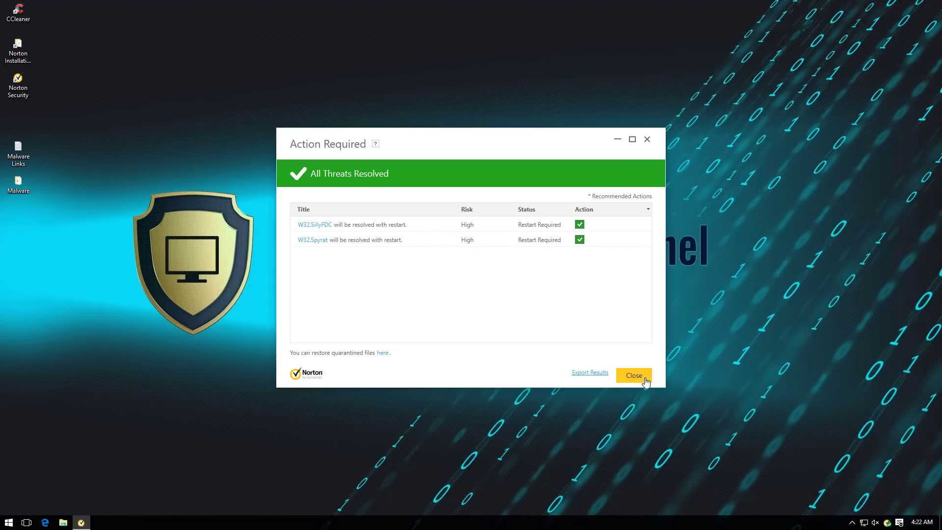
# - Dismiss Norton's alert, confirm You Are Protected, and review HitmanPro's No threats found result
pyautogui.click(644, 380)
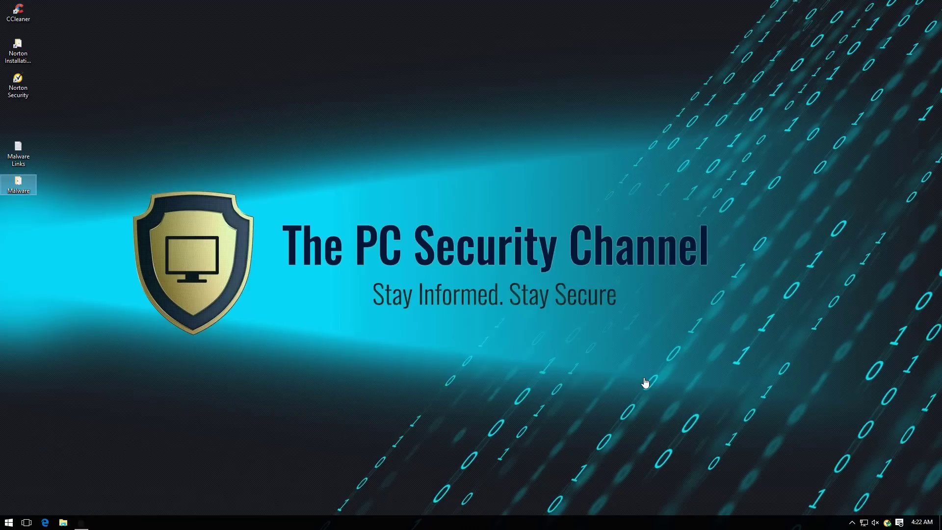
pyautogui.doubleClick(887, 523)
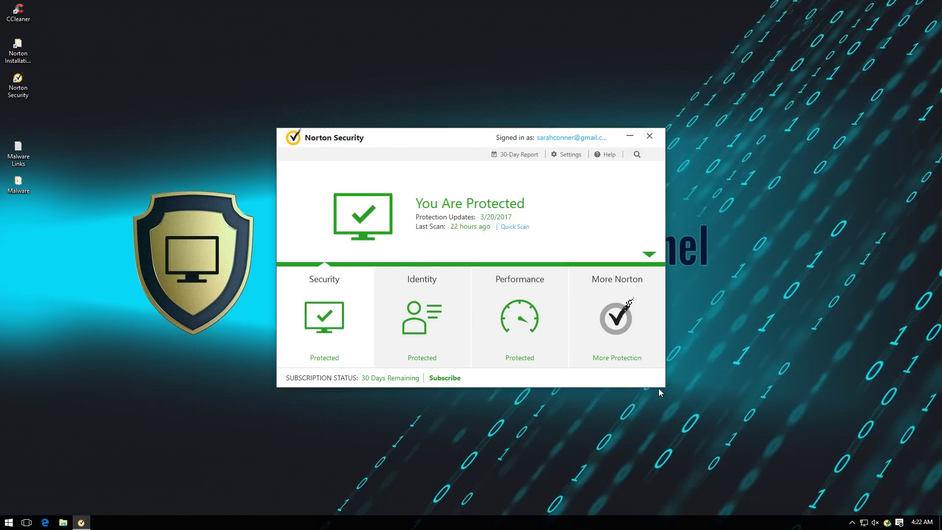
pyautogui.click(650, 138)
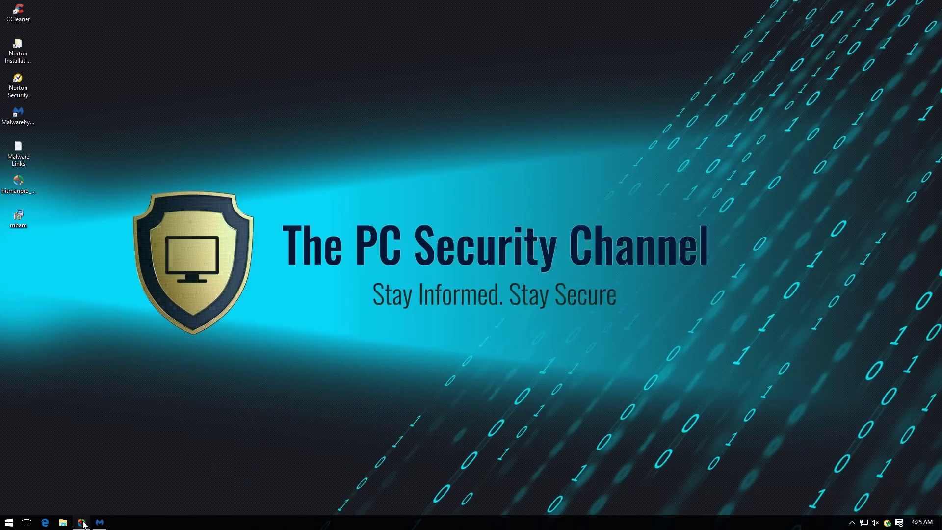
pyautogui.click(82, 523)
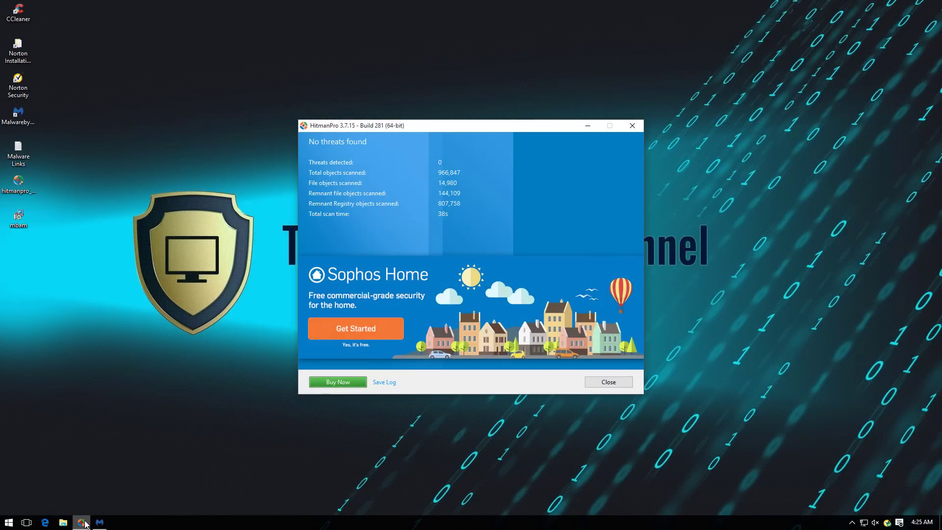
pyautogui.click(587, 126)
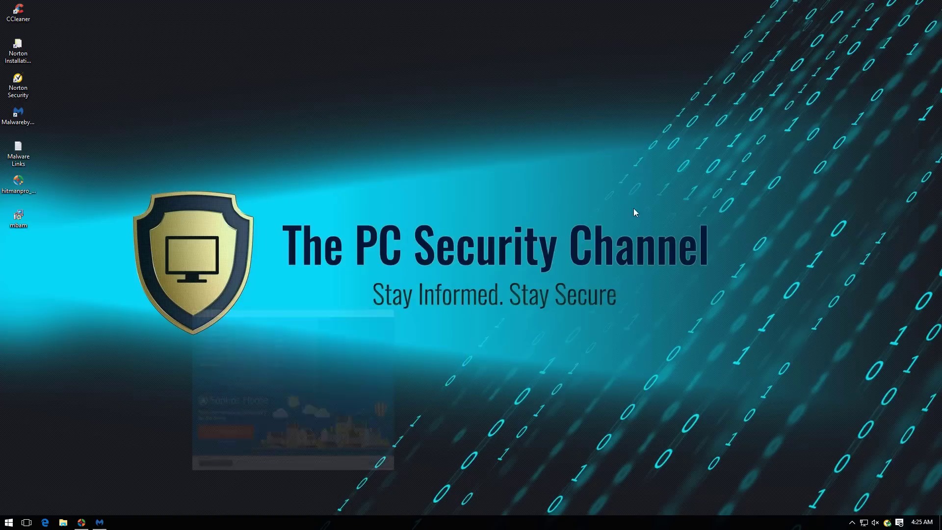
# - Open the Norton dashboard showing Security, Identity and Performance all marked Protected
pyautogui.doubleClick(887, 523)
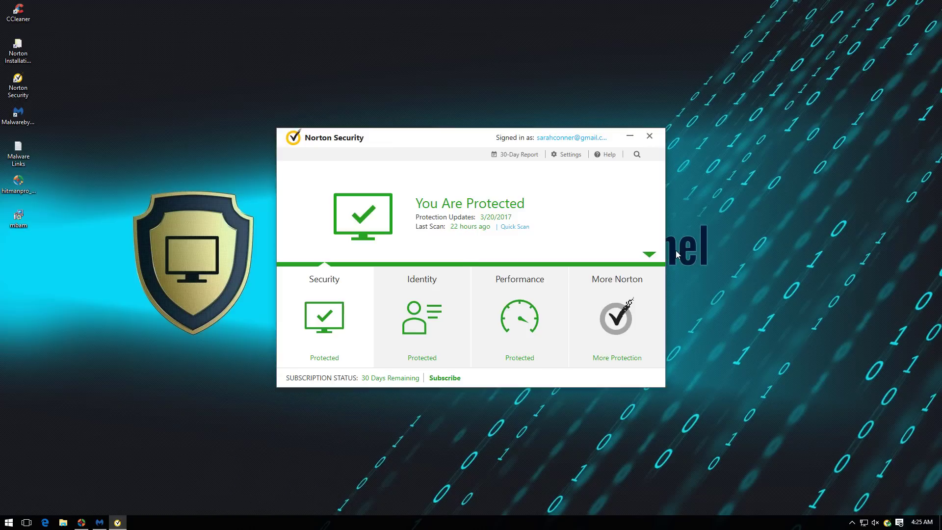